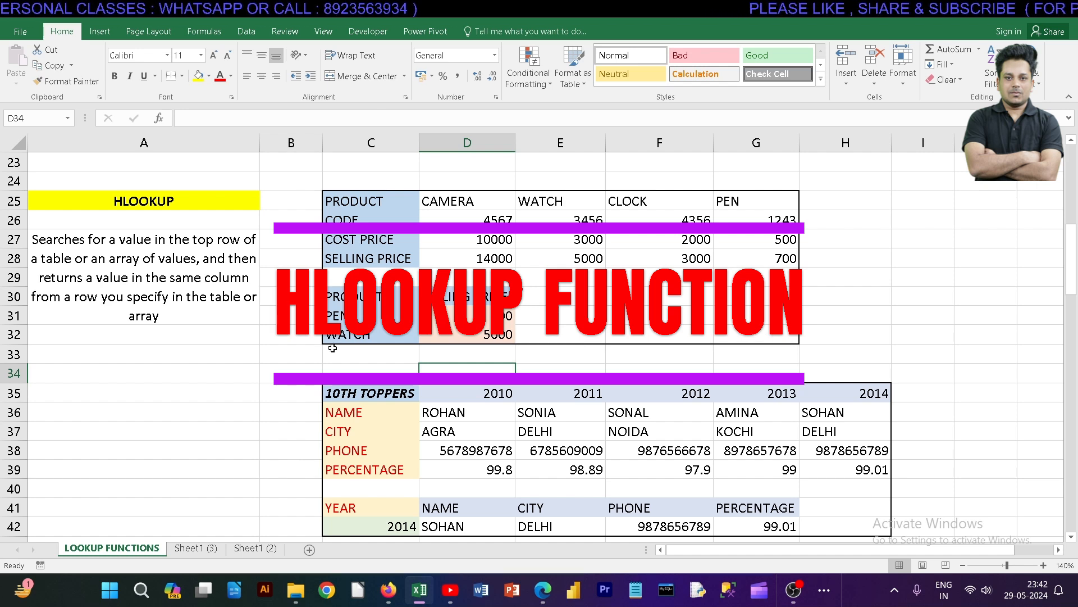
- Examine the product table's header row, its selling price row and the data range D25:G28
left_click(306, 353)
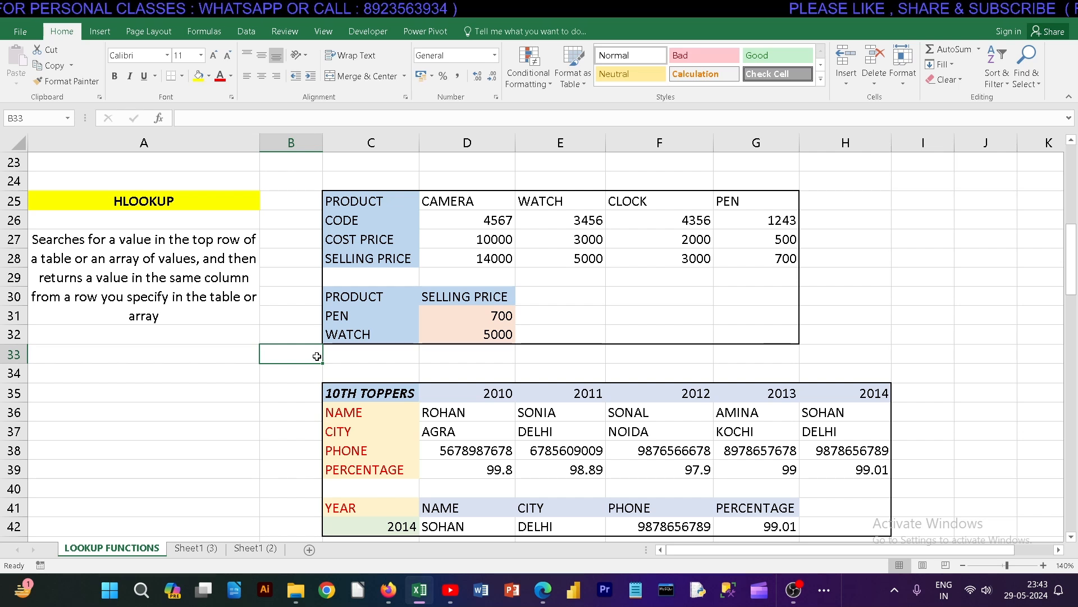
left_click(454, 263)
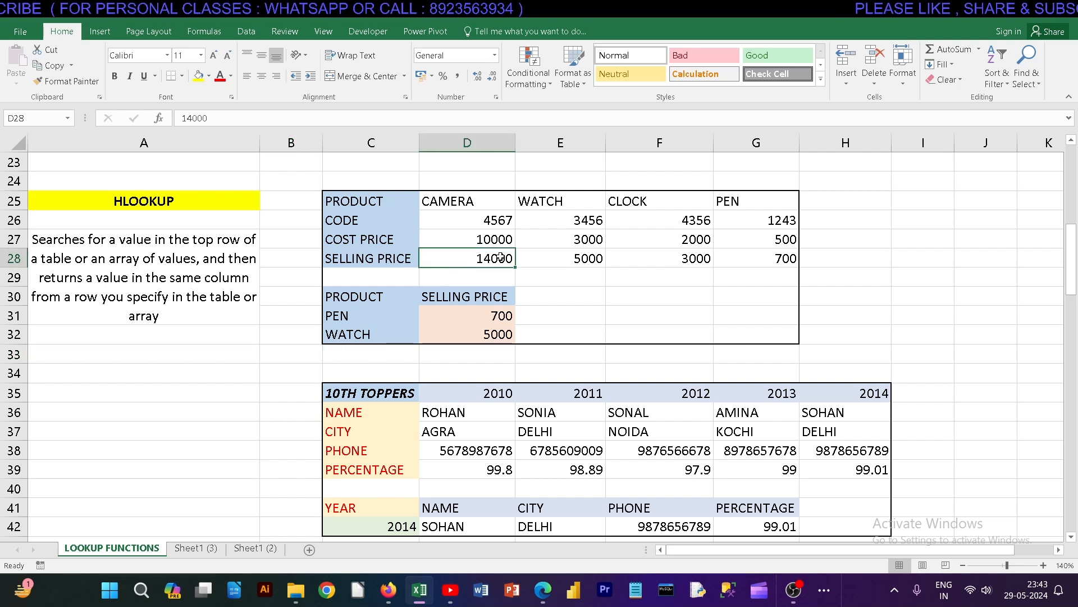
left_click_drag(501, 257, 730, 255)
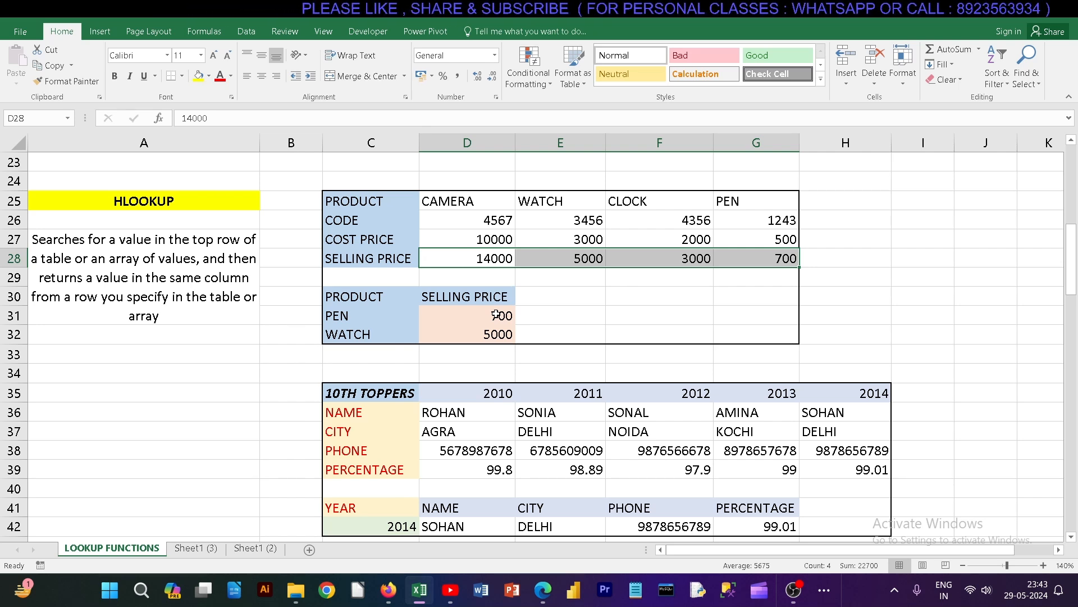
left_click(446, 201)
left_click(546, 199)
left_click(640, 201)
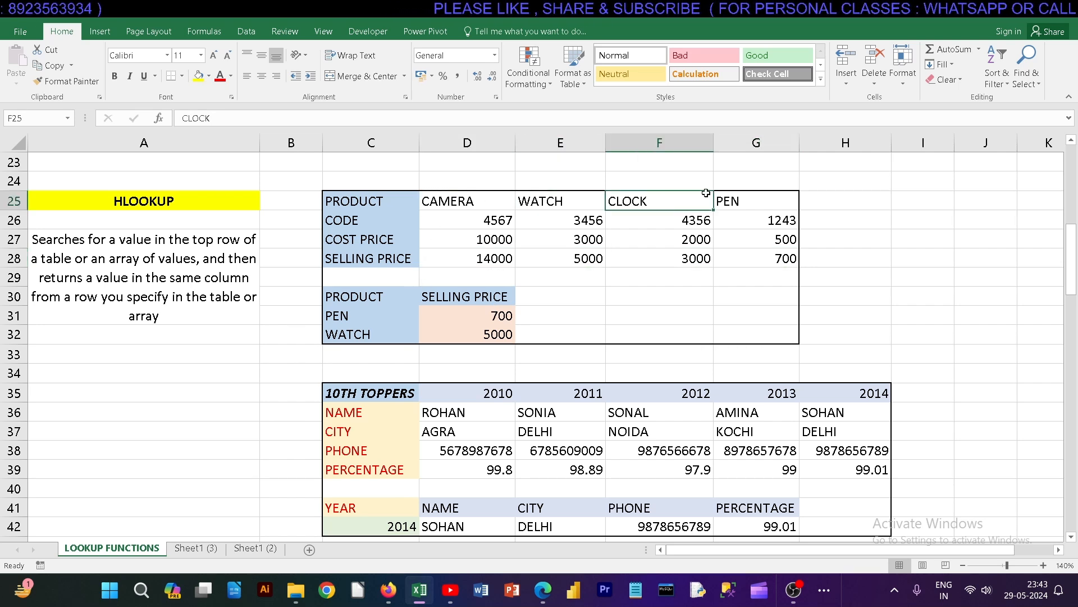
left_click(720, 193)
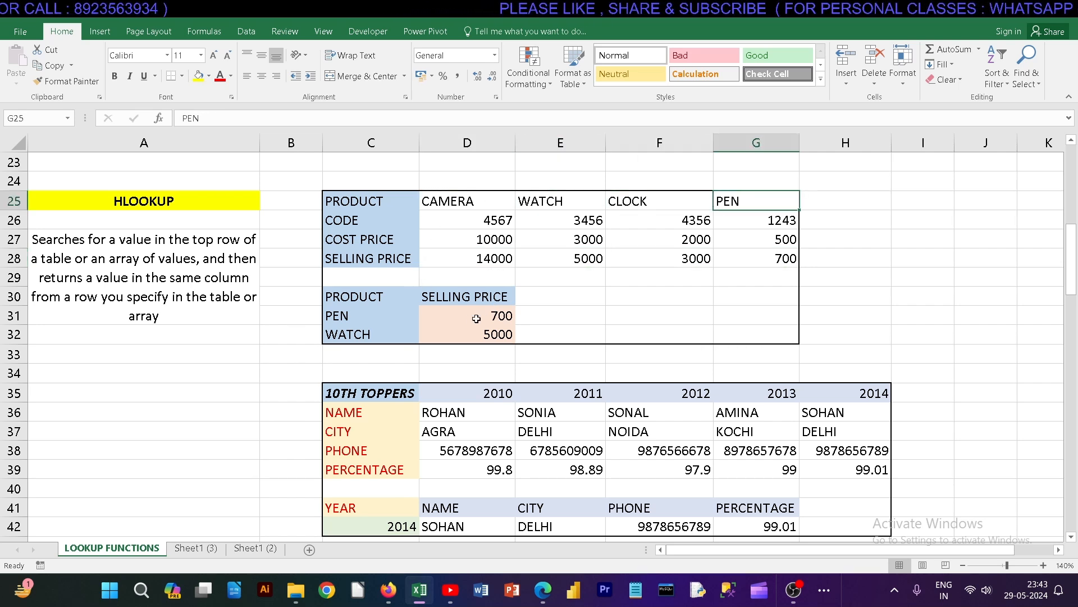
left_click(473, 202)
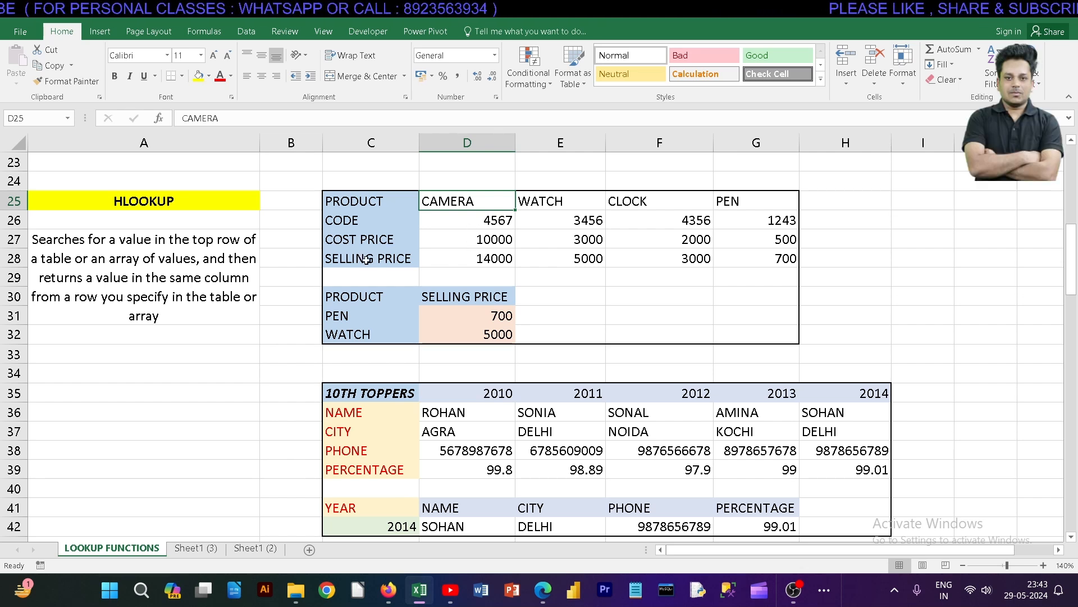
left_click(437, 260)
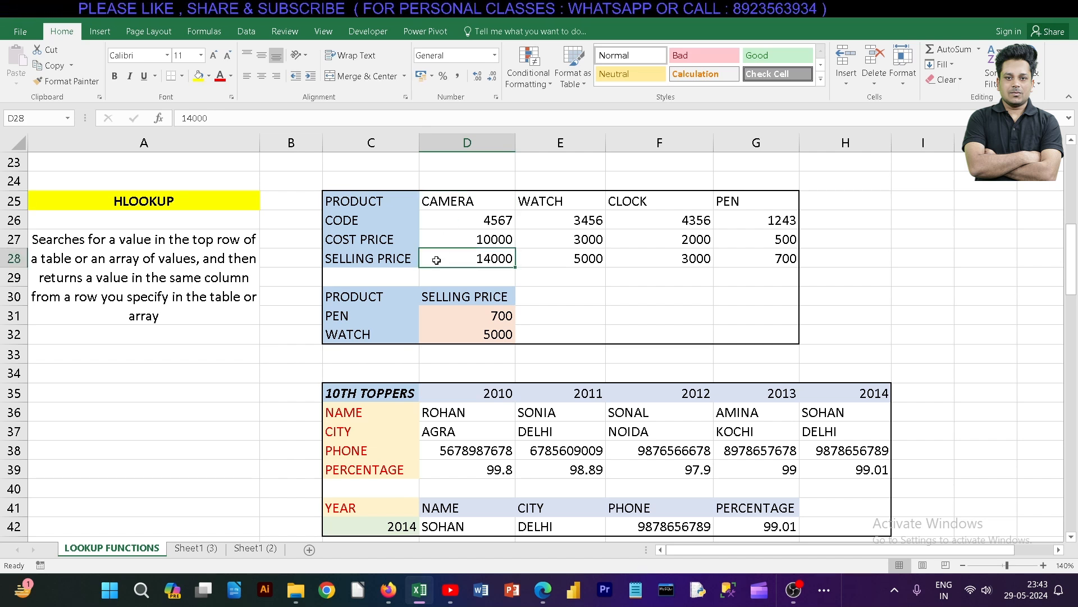
left_click(443, 205)
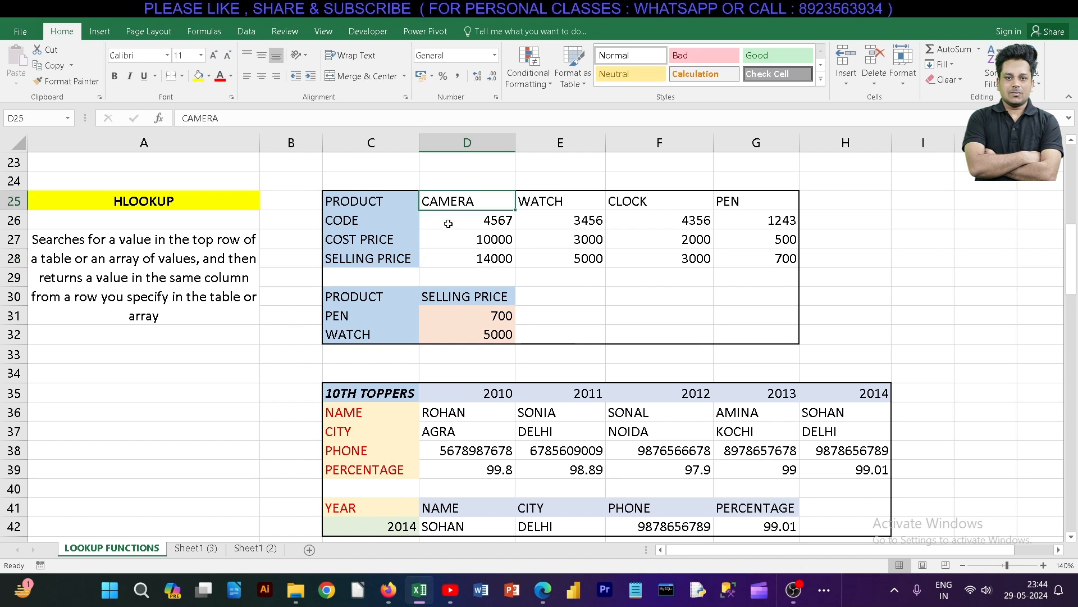
left_click(460, 259)
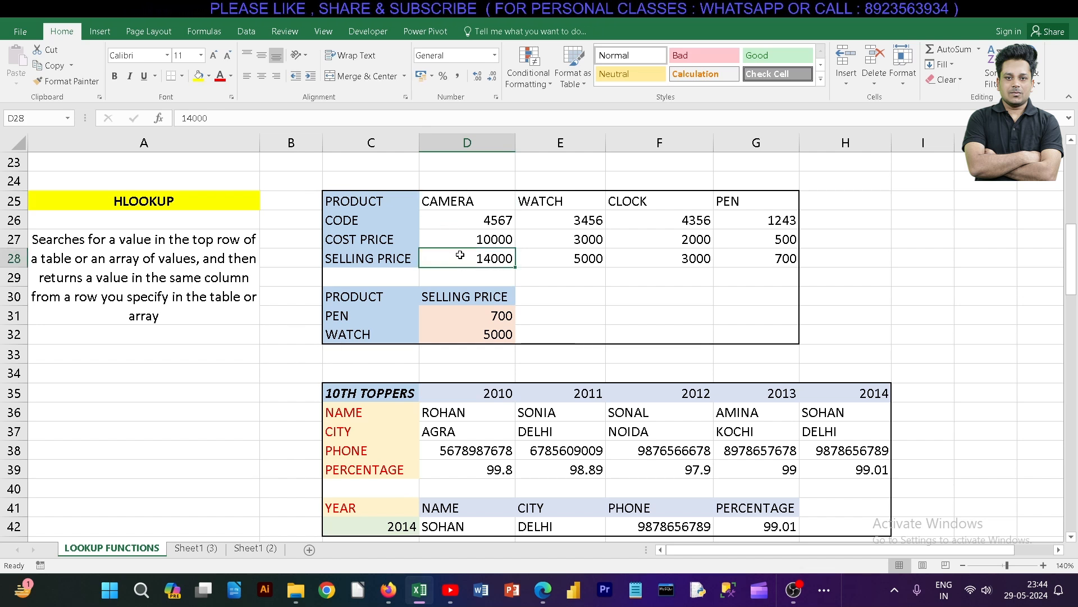
left_click_drag(461, 202, 725, 256)
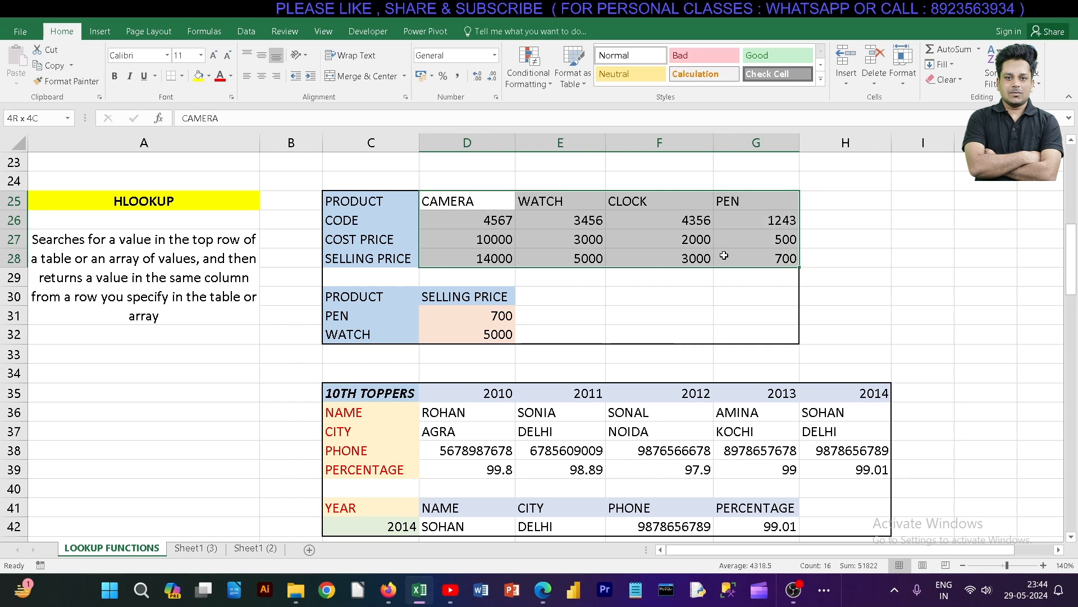
- Change the lookup product in cell C31 to CAMERA
left_click(482, 313)
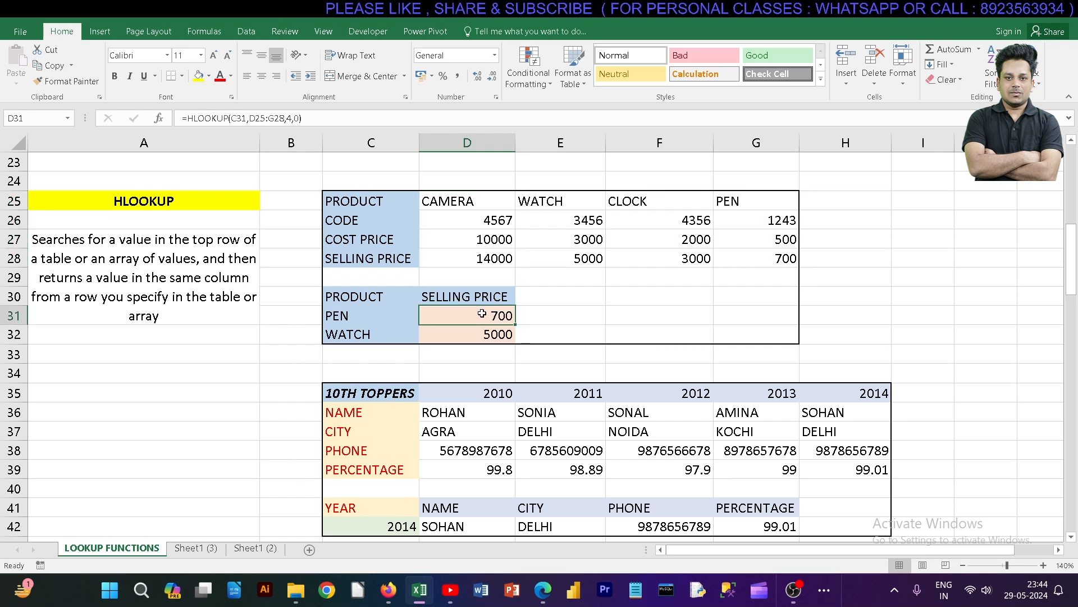
left_click(376, 315)
type("CAMERA")
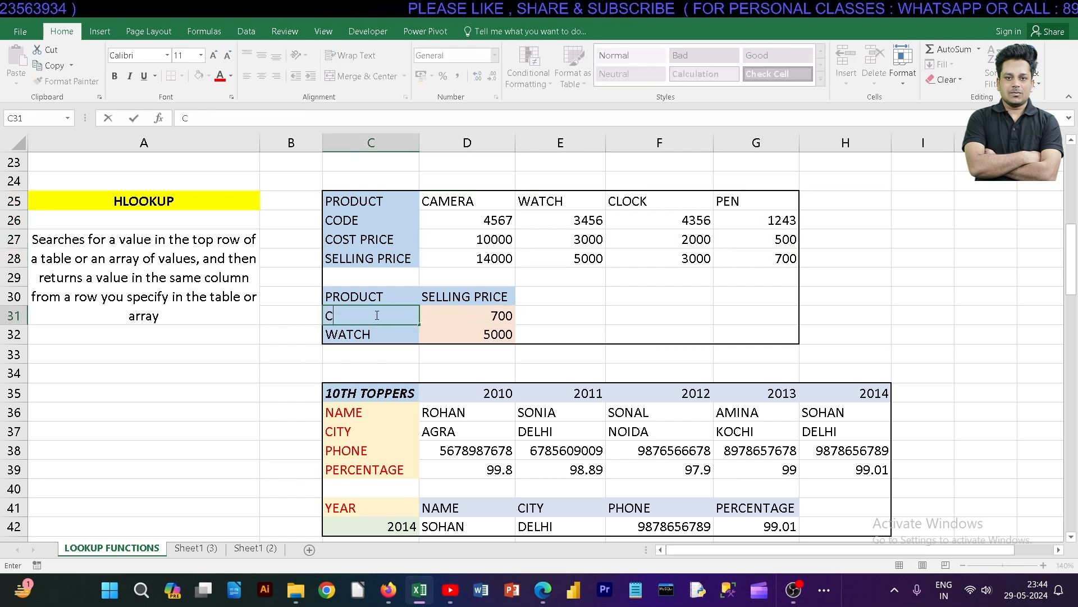
left_click(549, 318)
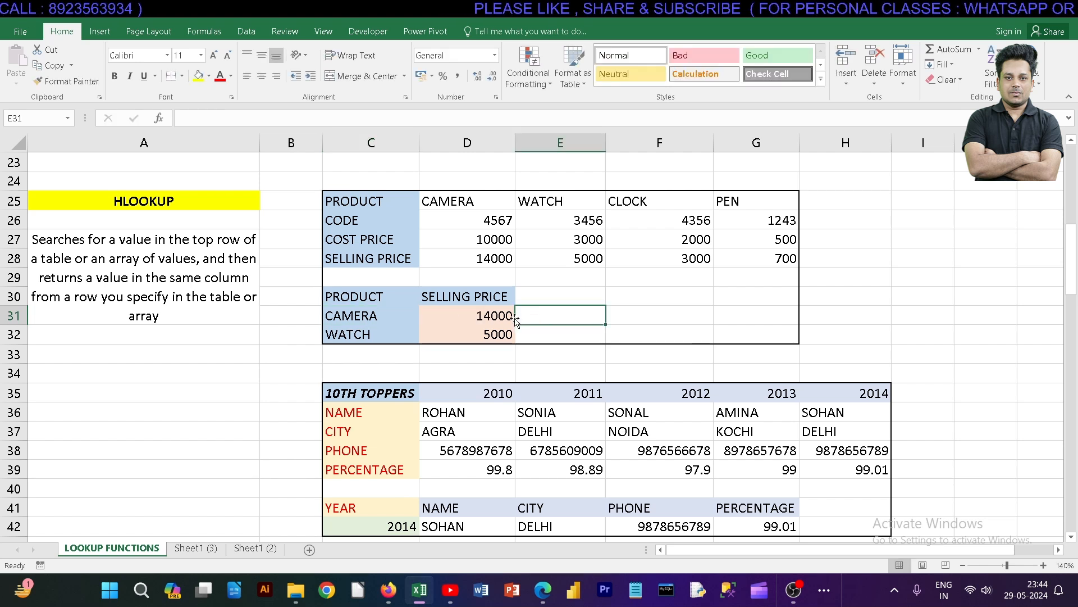
- Inspect the lookup value, table array, row index and range lookup arguments of the HLOOKUP formula in D31
left_click(498, 317)
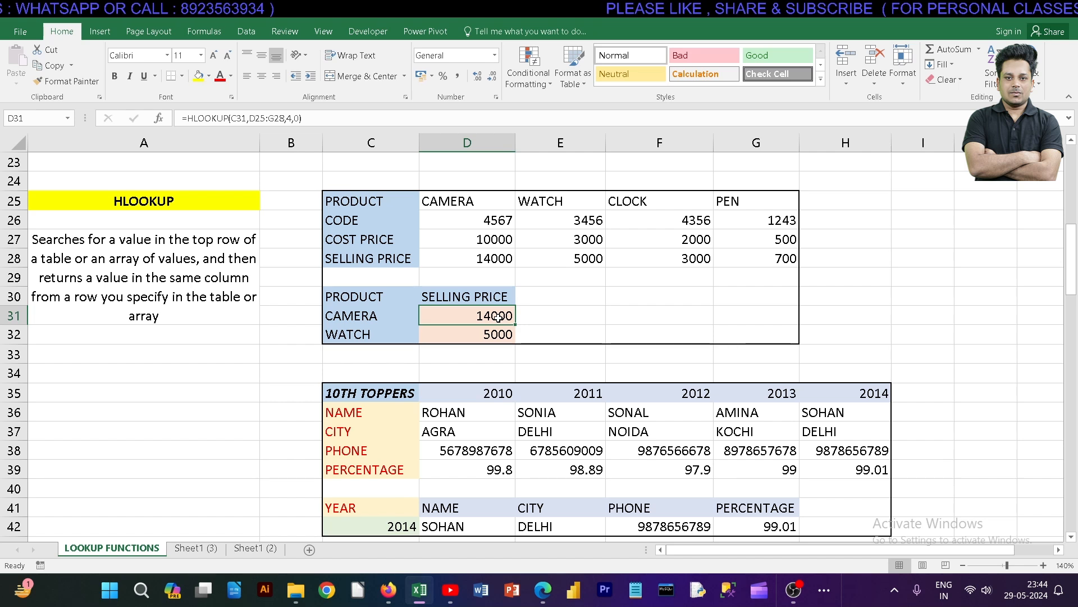
left_click(255, 119)
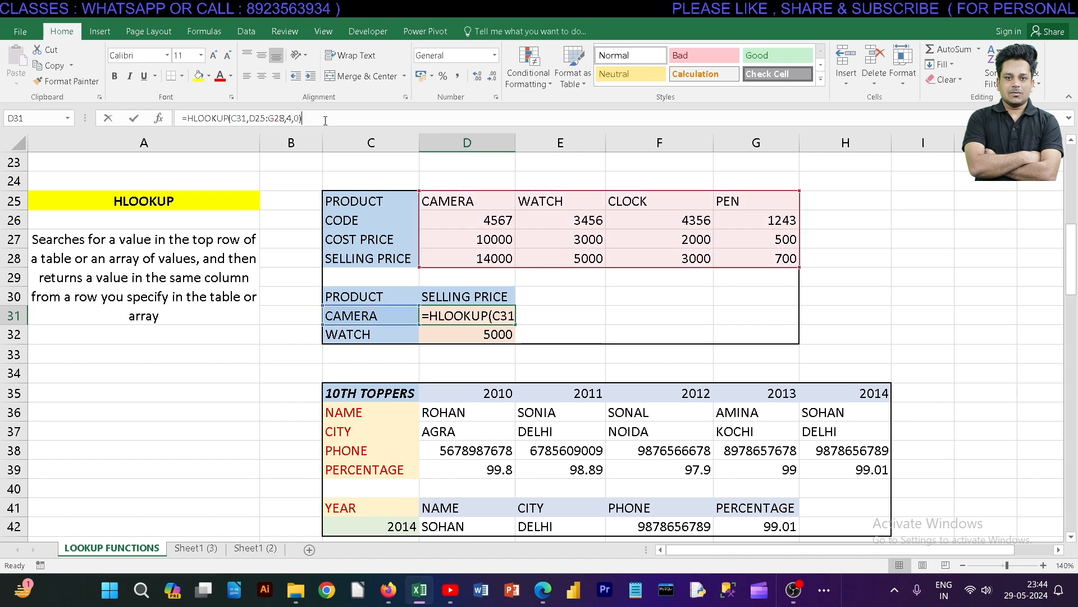
double_click(238, 118)
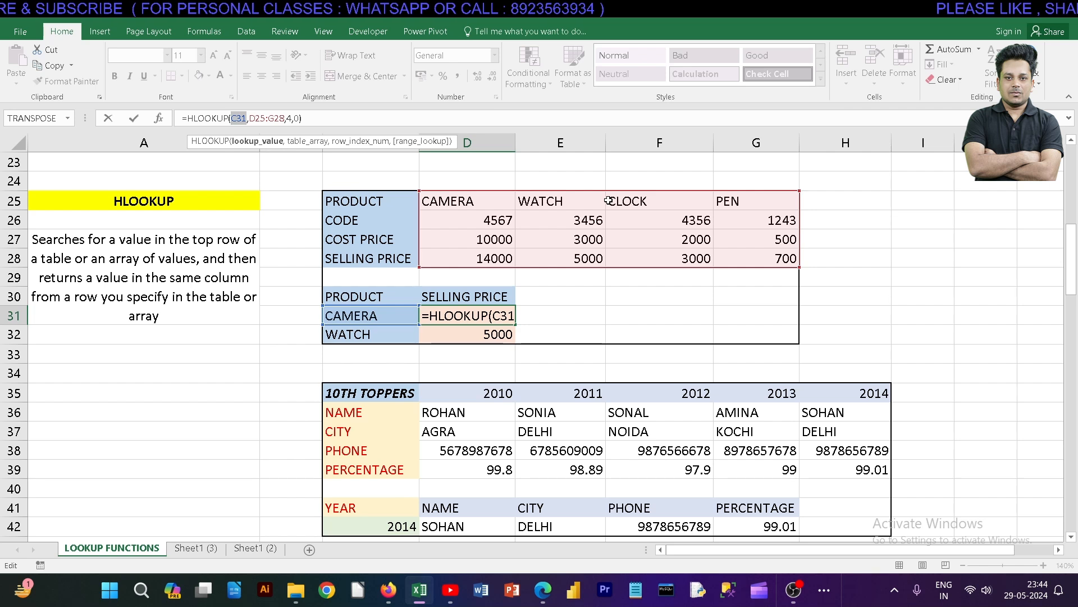
left_click_drag(285, 118, 248, 118)
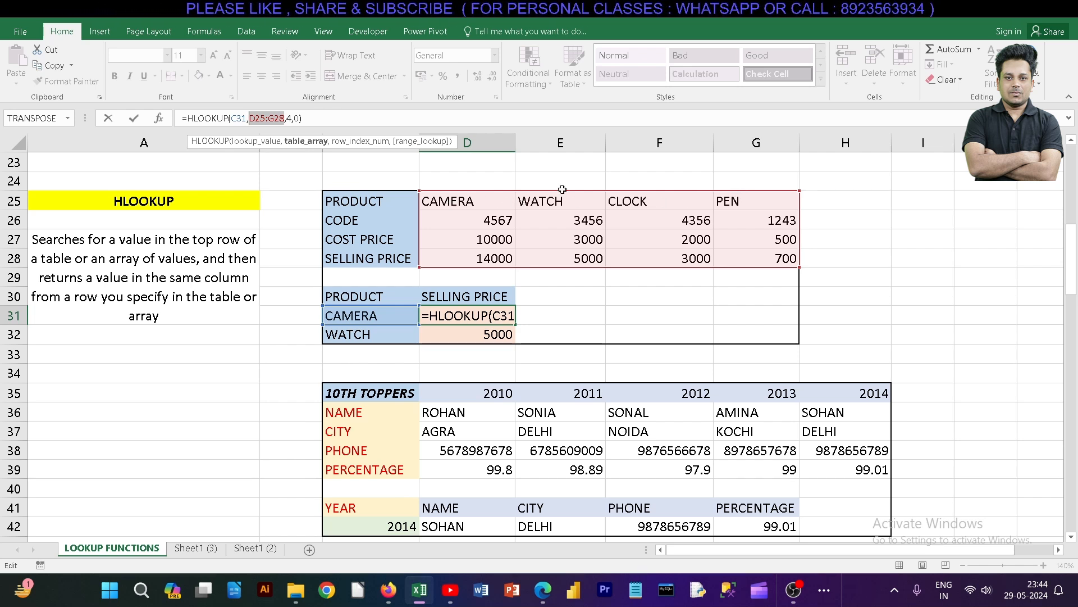
left_click(289, 118)
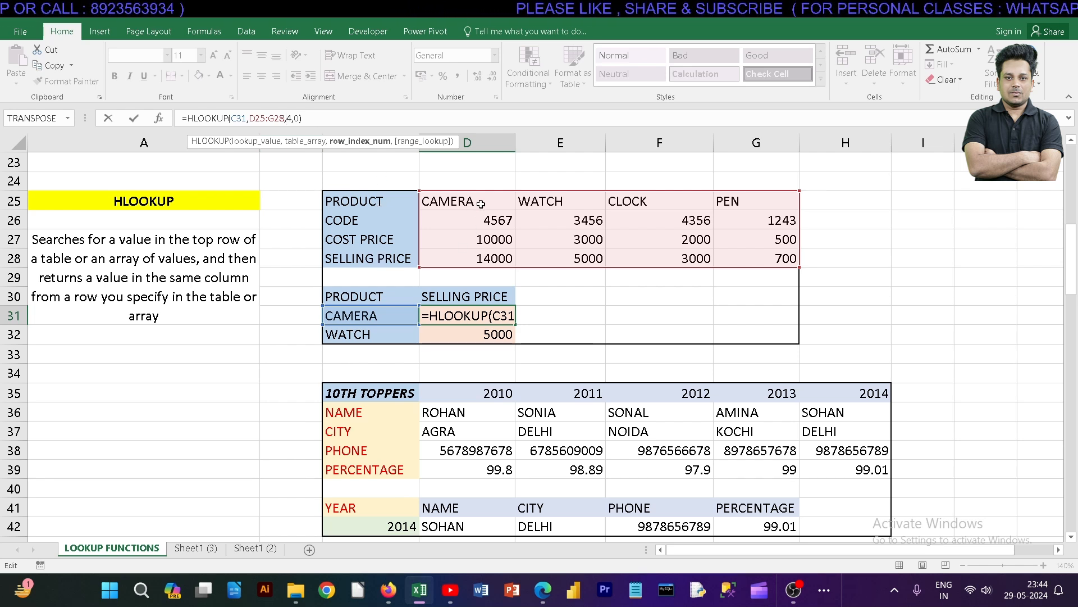
left_click(308, 118)
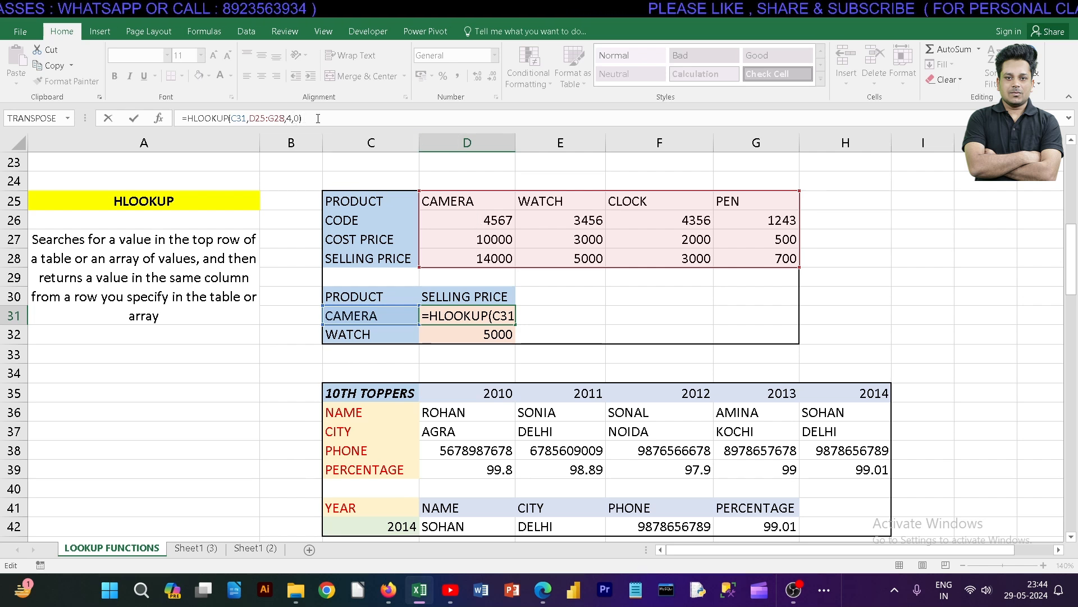
key("ctrl+Return")
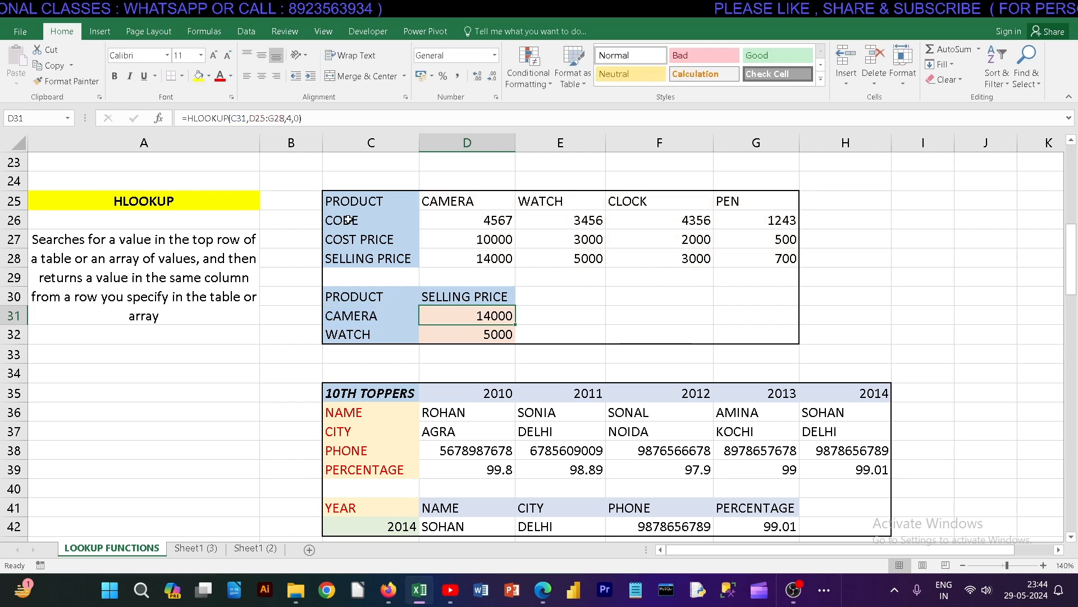
- Set the lookup product in C31 to PEN and review the HLOOKUP formula in D31
left_click(390, 313)
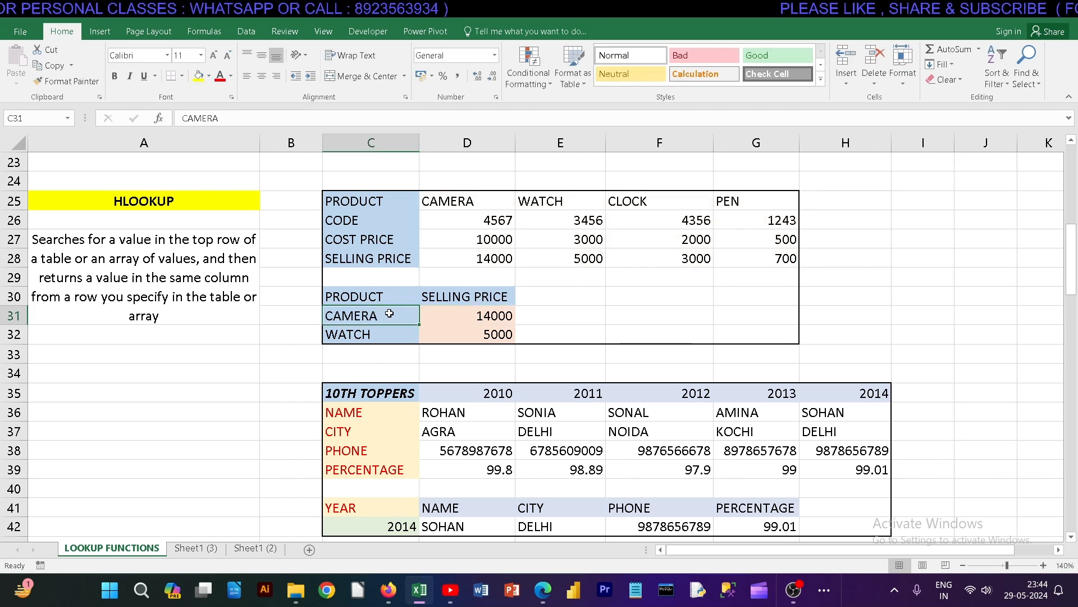
type("PEN")
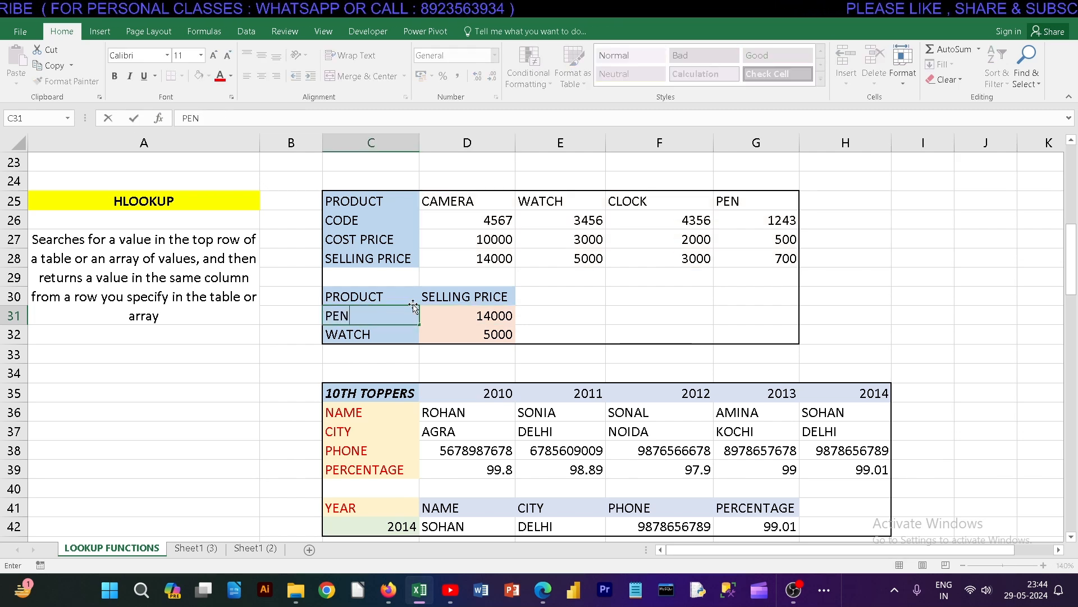
key("Return")
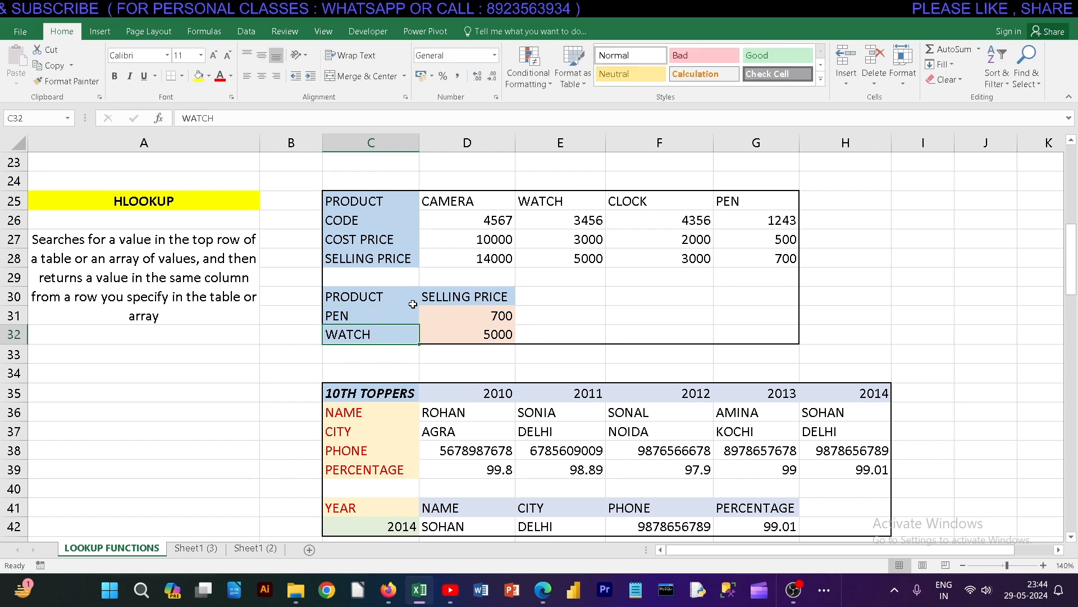
left_click(464, 308)
left_click(276, 118)
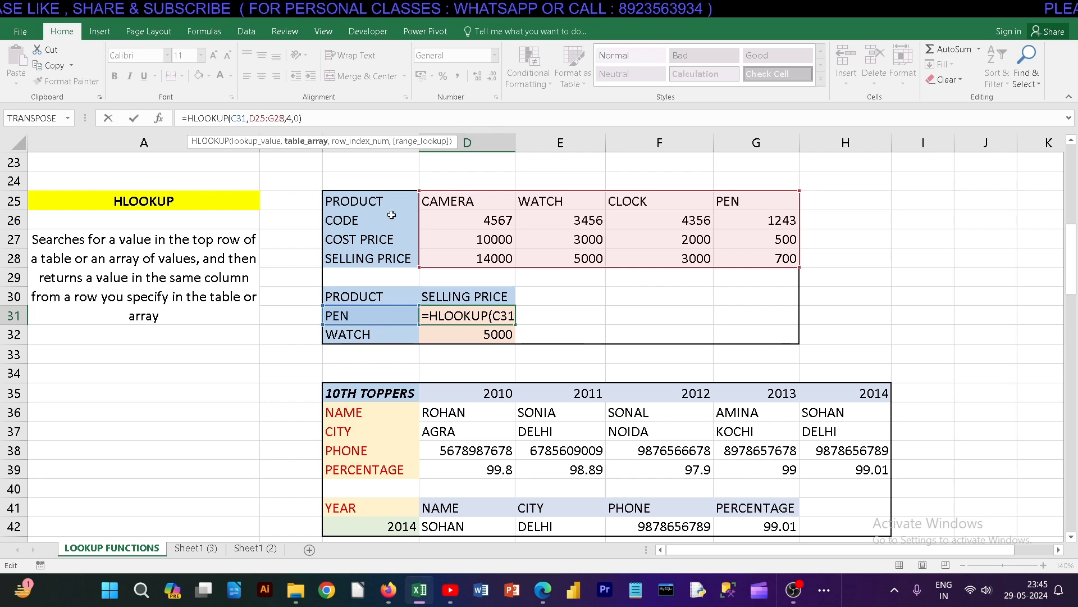
left_click(134, 118)
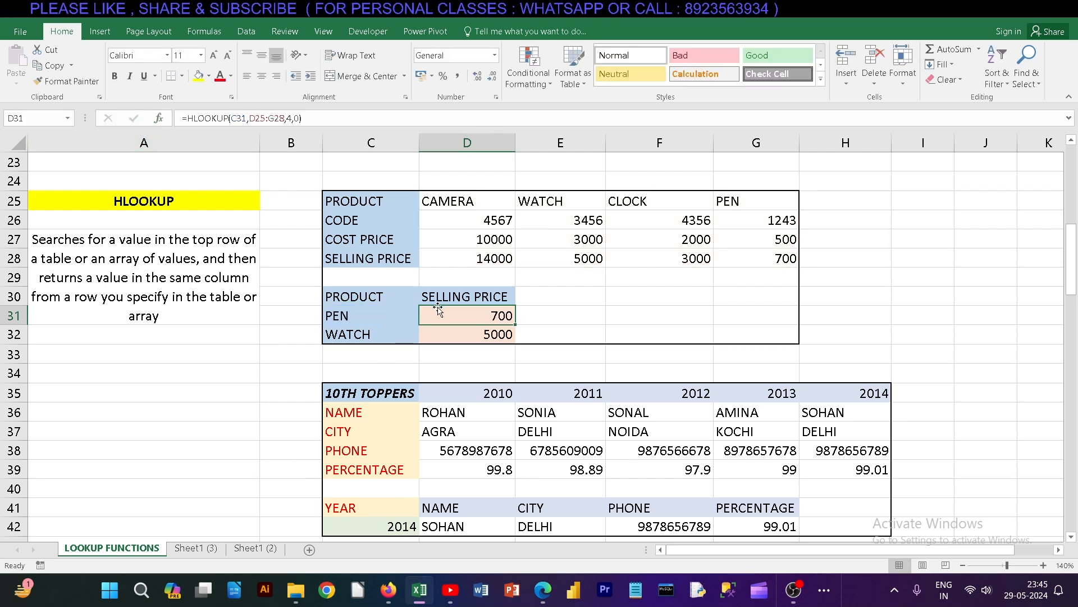
- Set the lookup product in C32 to CLOCK and compare the D32 result with the table's selling price row
left_click(450, 332)
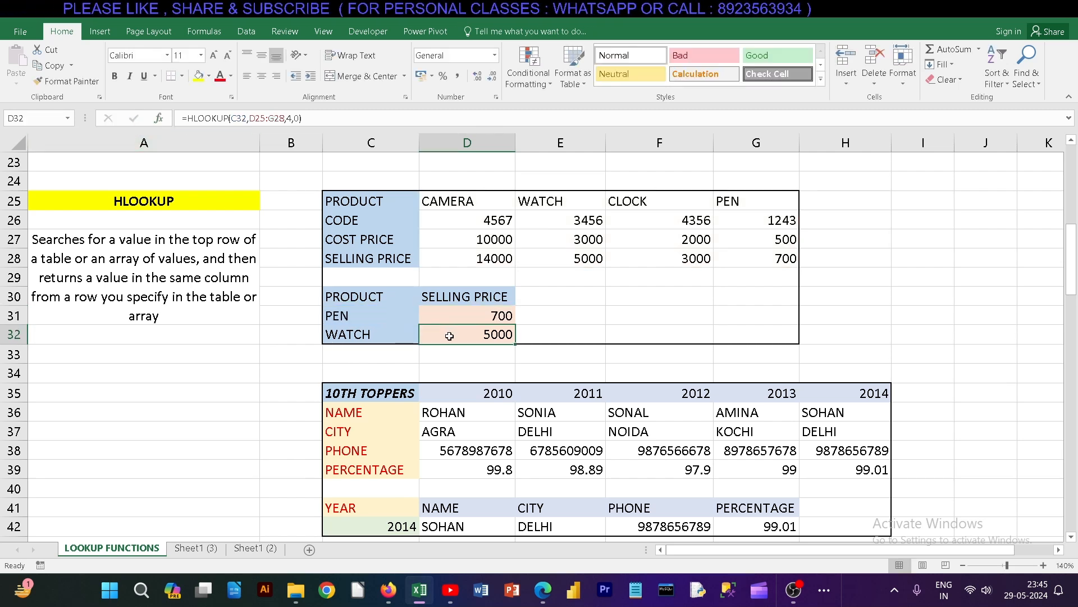
left_click(398, 338)
type("C")
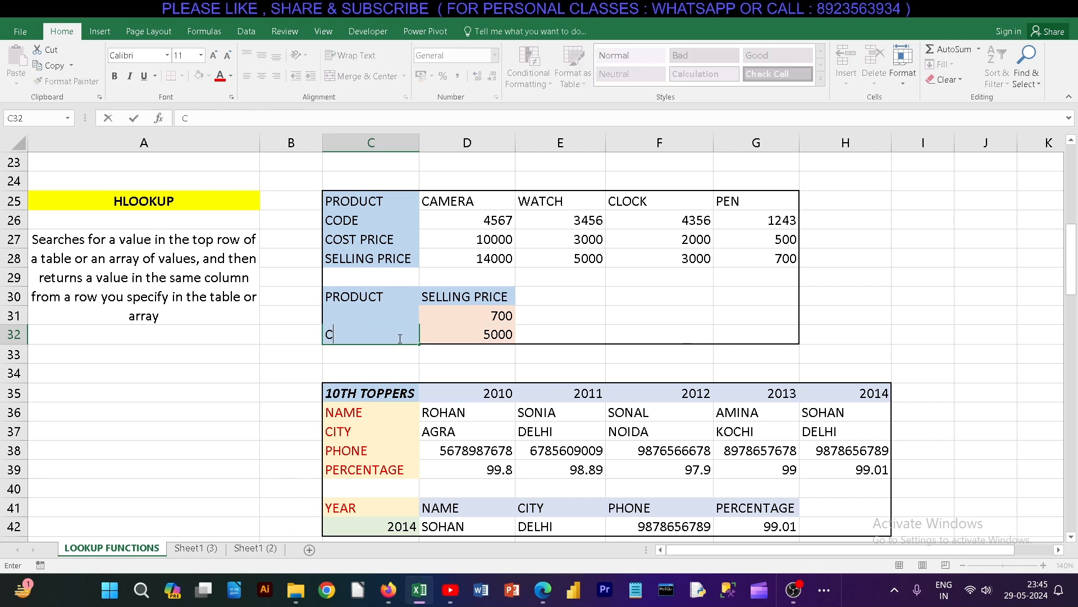
type("LOCK")
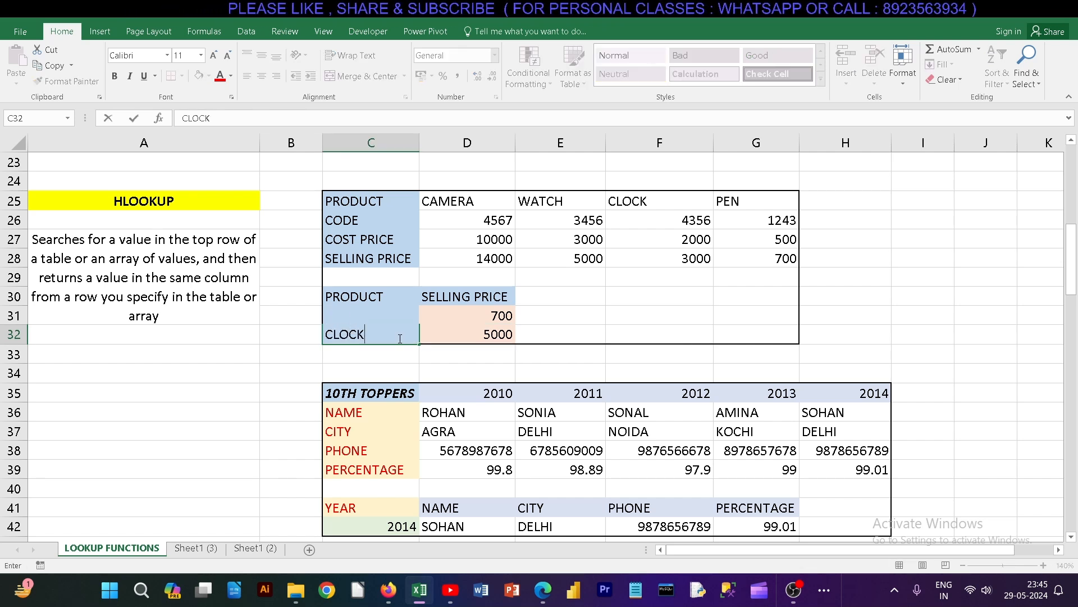
key("Return")
left_click(434, 336)
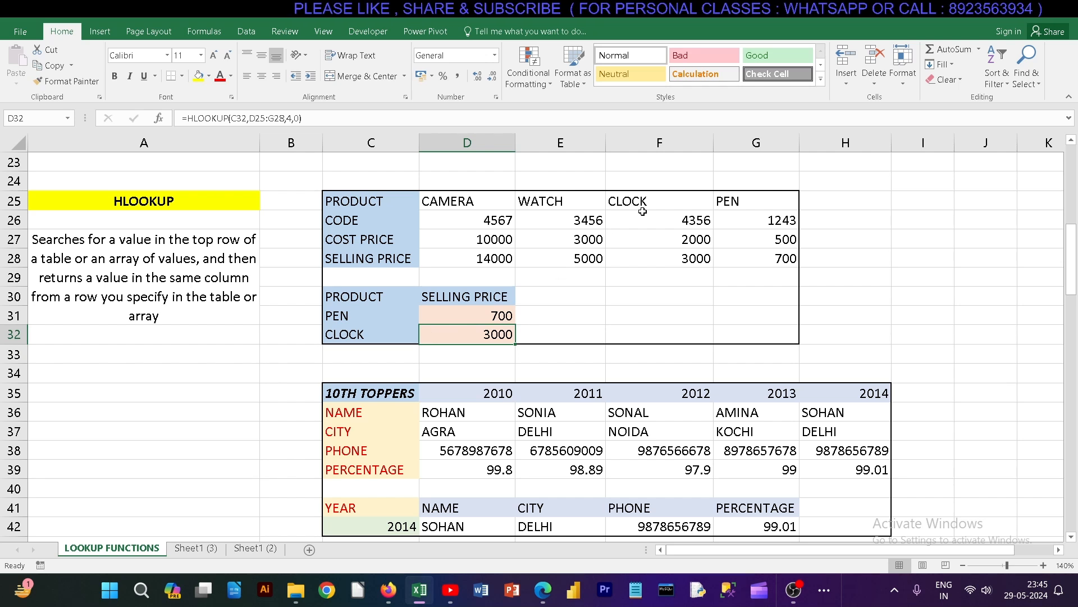
left_click(666, 256)
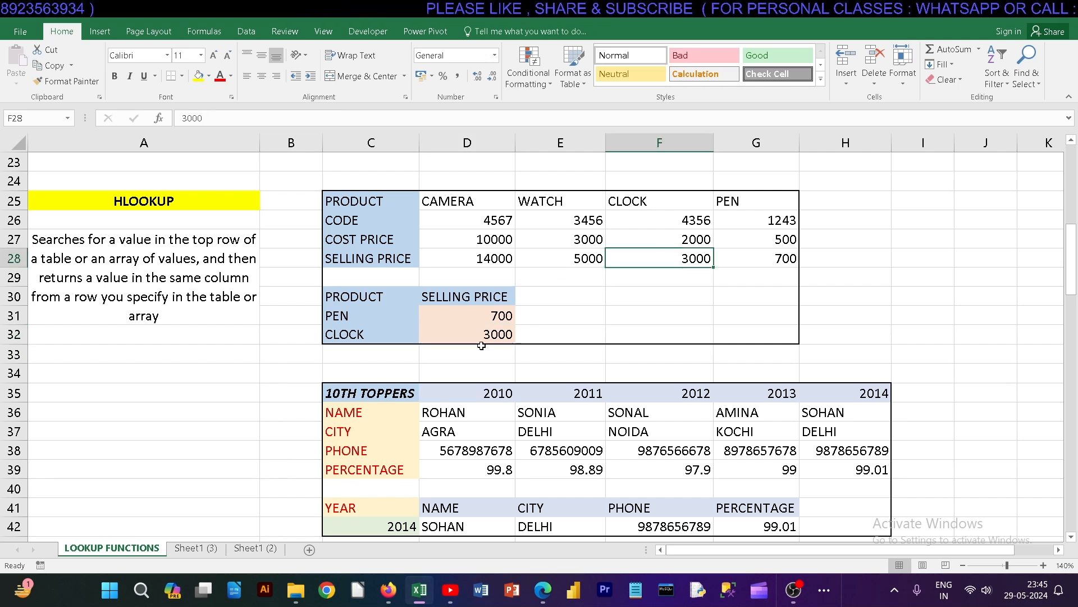
- Replace the result column header in D30 with COST PRICE
left_click(491, 319)
left_click(467, 297)
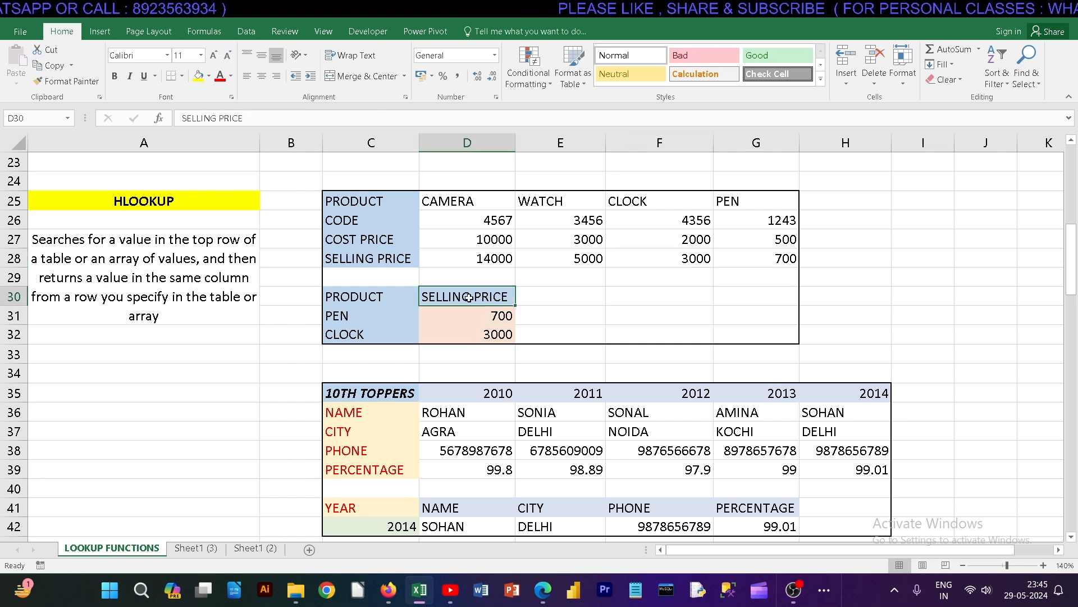
type("COST PRICE")
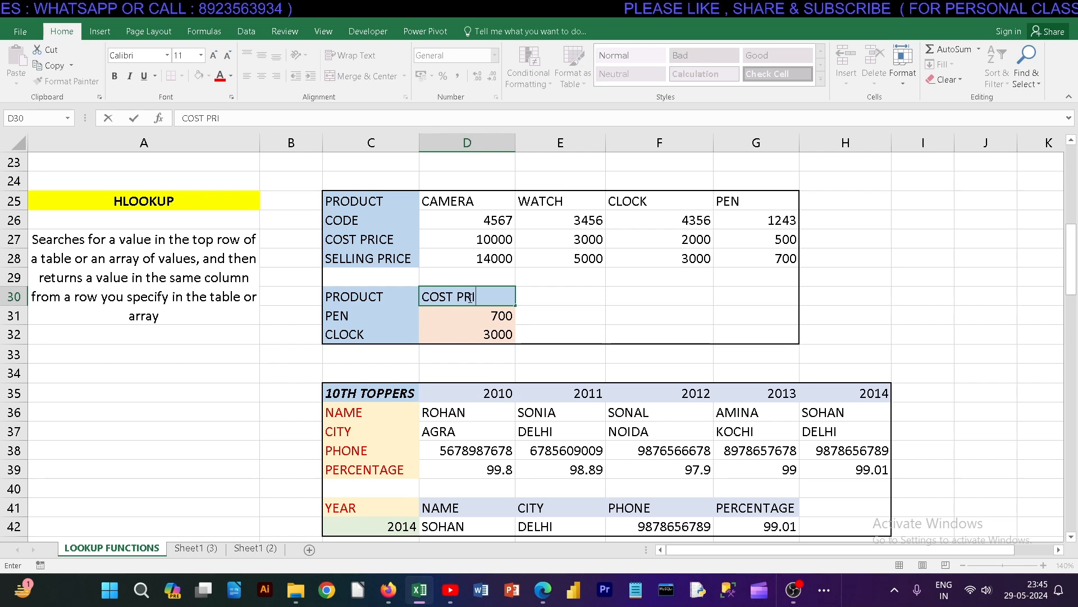
left_click(527, 303)
- Change the row index of the PEN lookup formula in D31 to 3 so it returns the cost price
left_click(494, 317)
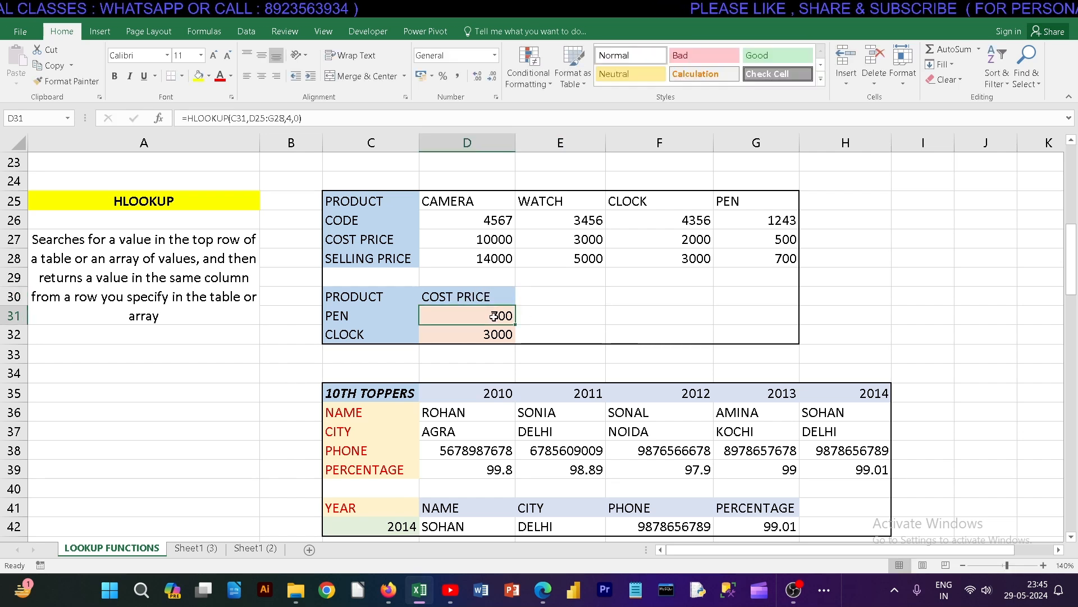
left_click(314, 118)
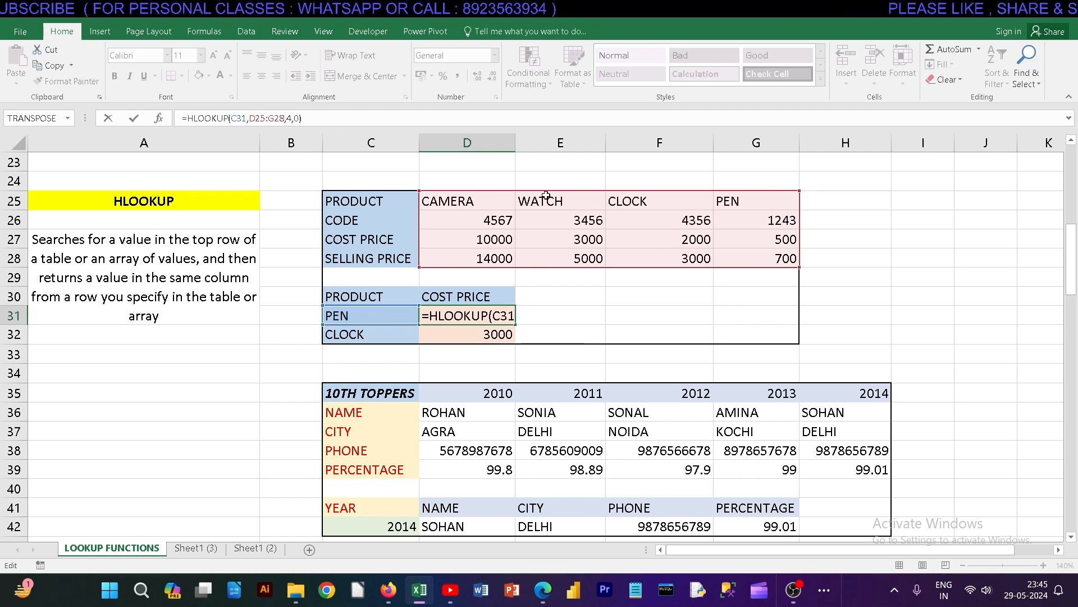
left_click(286, 119)
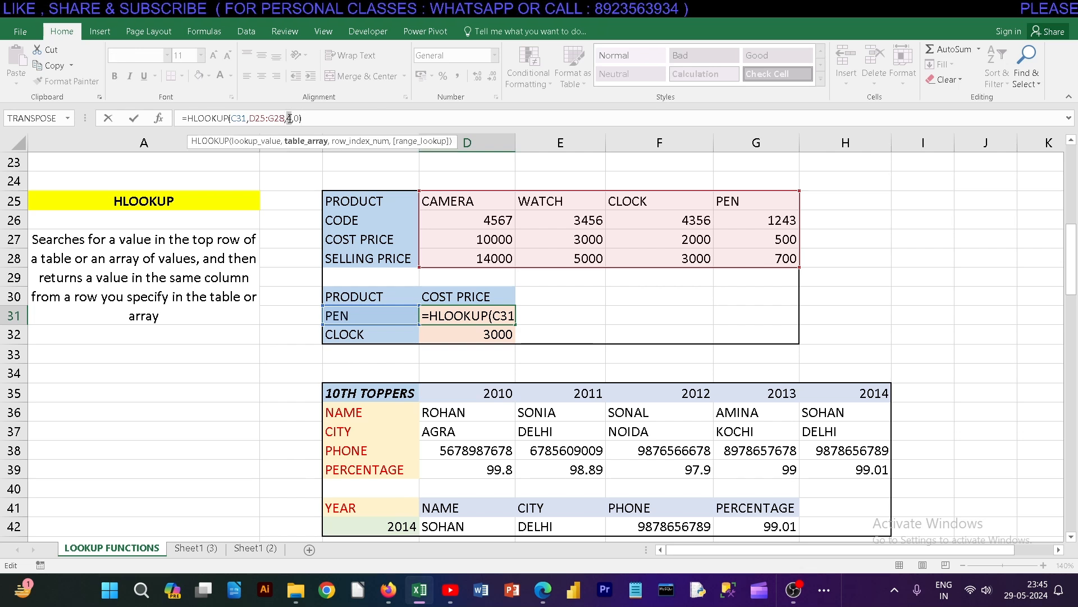
left_click(289, 119)
type("3")
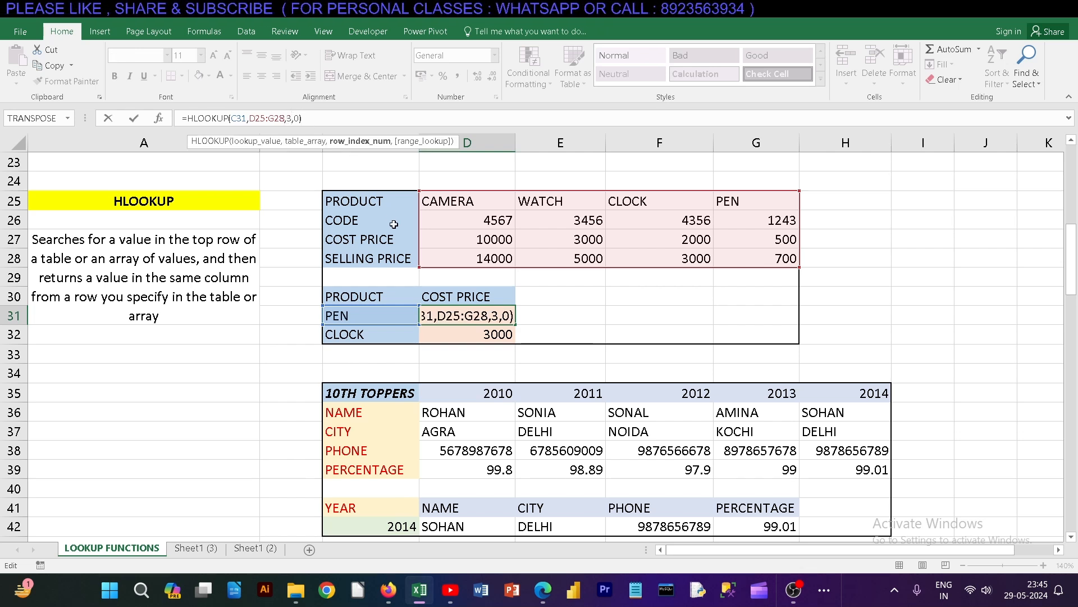
left_click(133, 117)
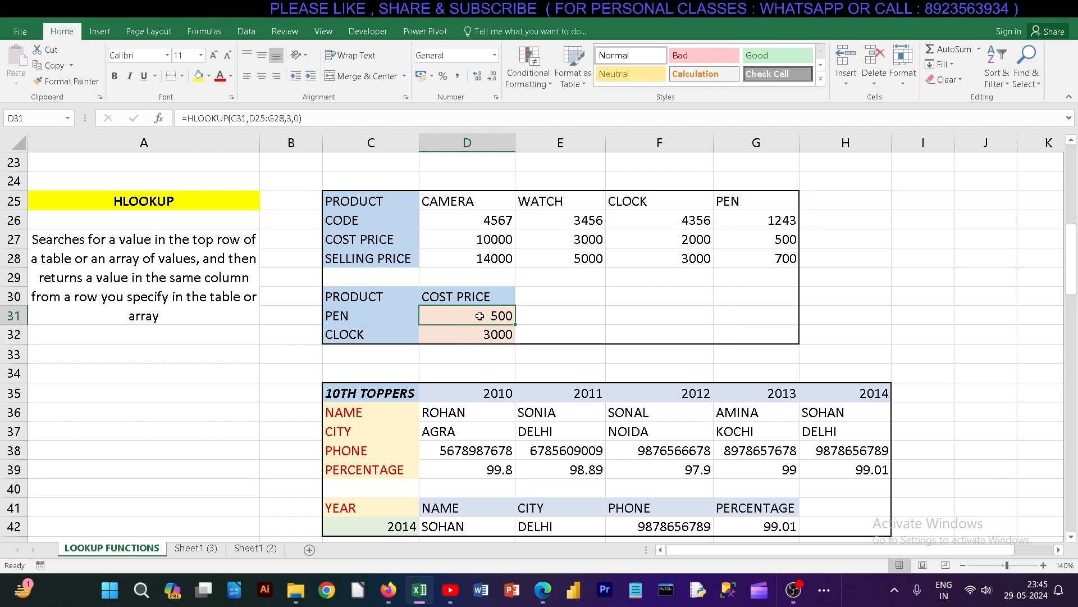
- Change the row index of the CLOCK lookup formula in D32 to 3
left_click(471, 330)
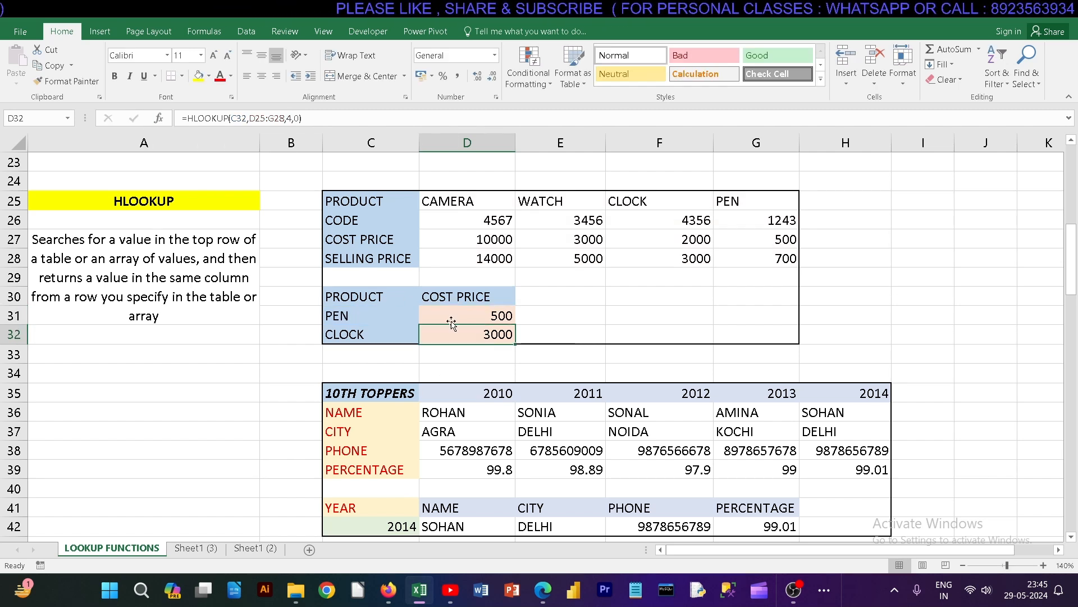
left_click(289, 118)
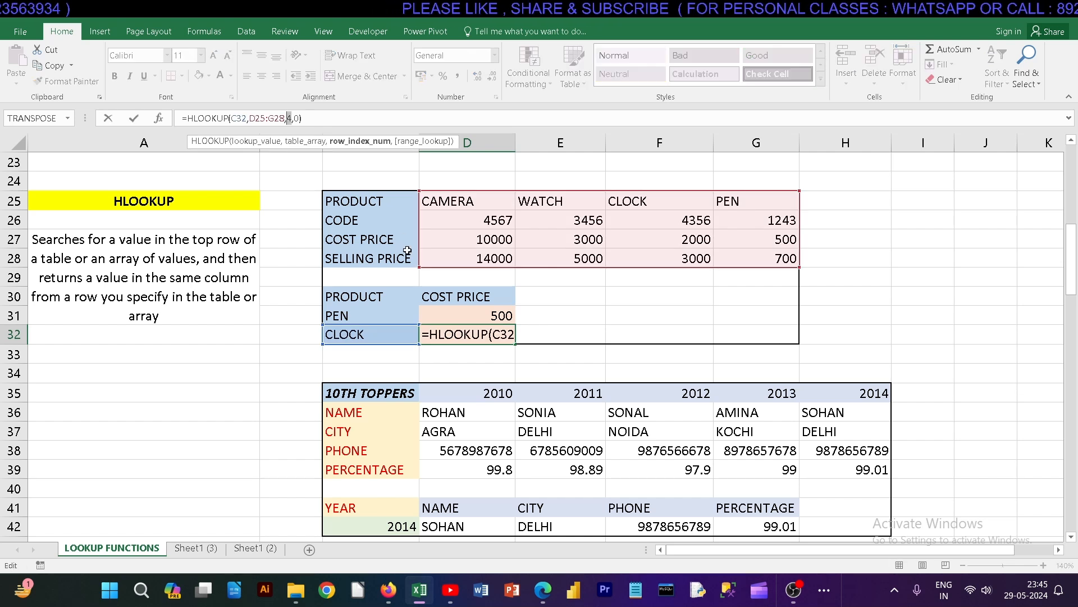
type("3")
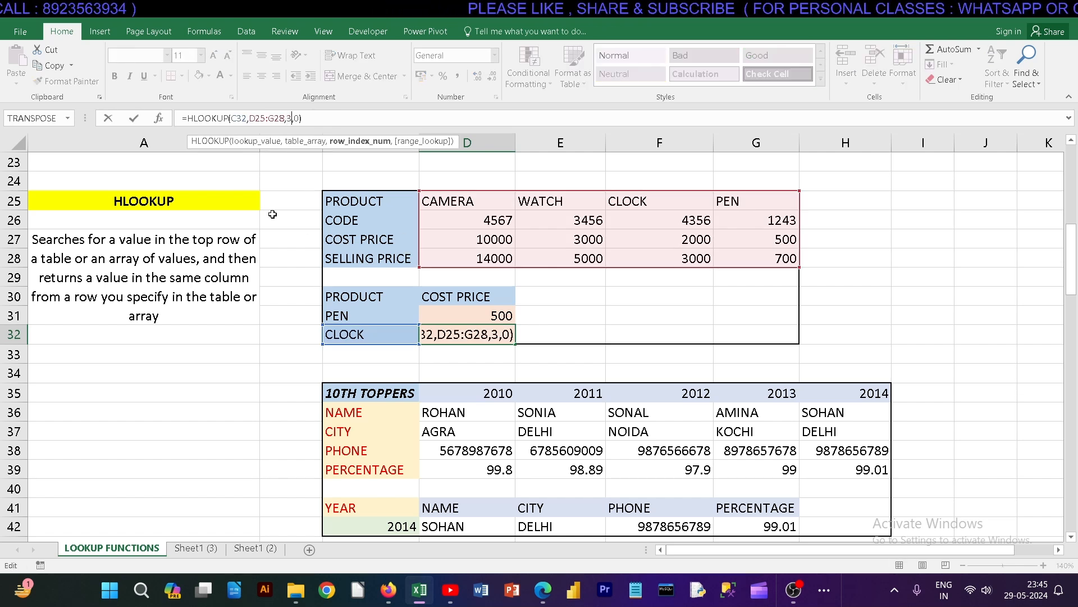
left_click(135, 118)
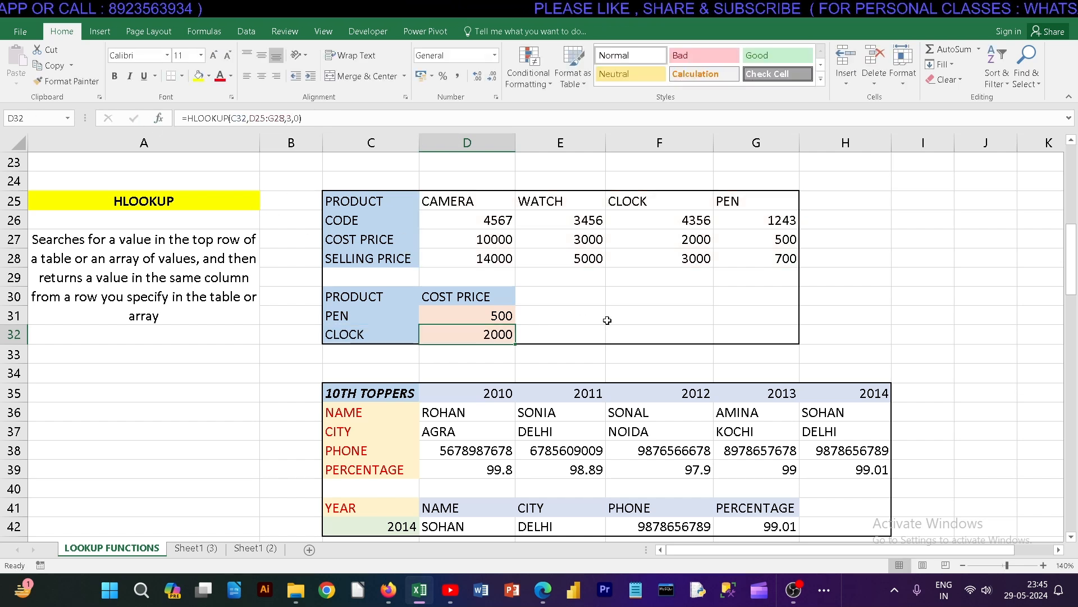
left_click(575, 333)
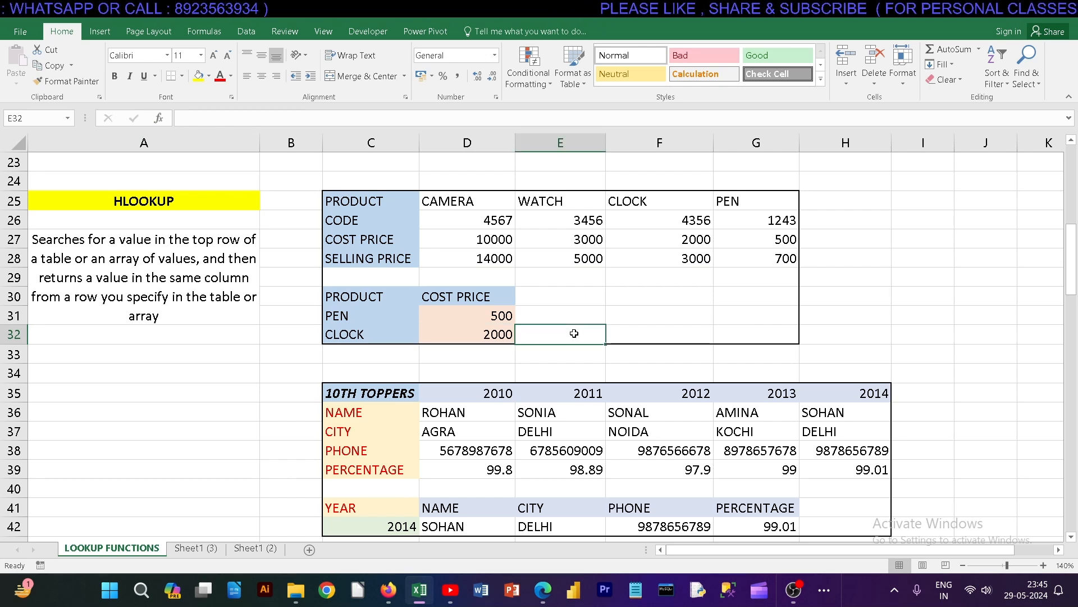
- Examine the 10TH TOPPERS table's extent and its header row of years from 2010 to 2014
scroll(574, 333, "down", 2)
left_click_drag(384, 278, 818, 406)
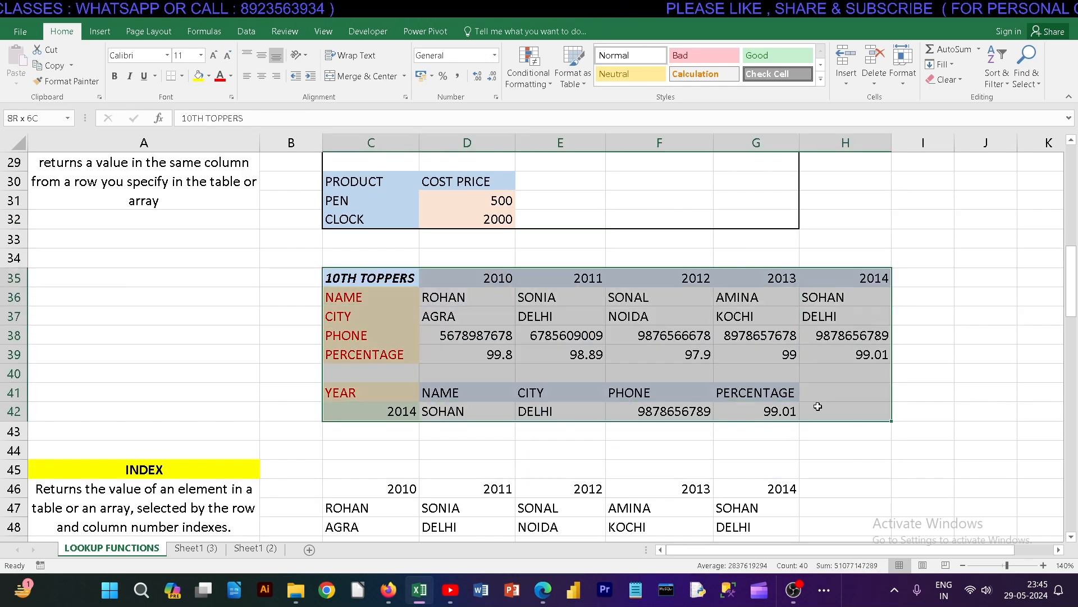
left_click(793, 589)
left_click(792, 589)
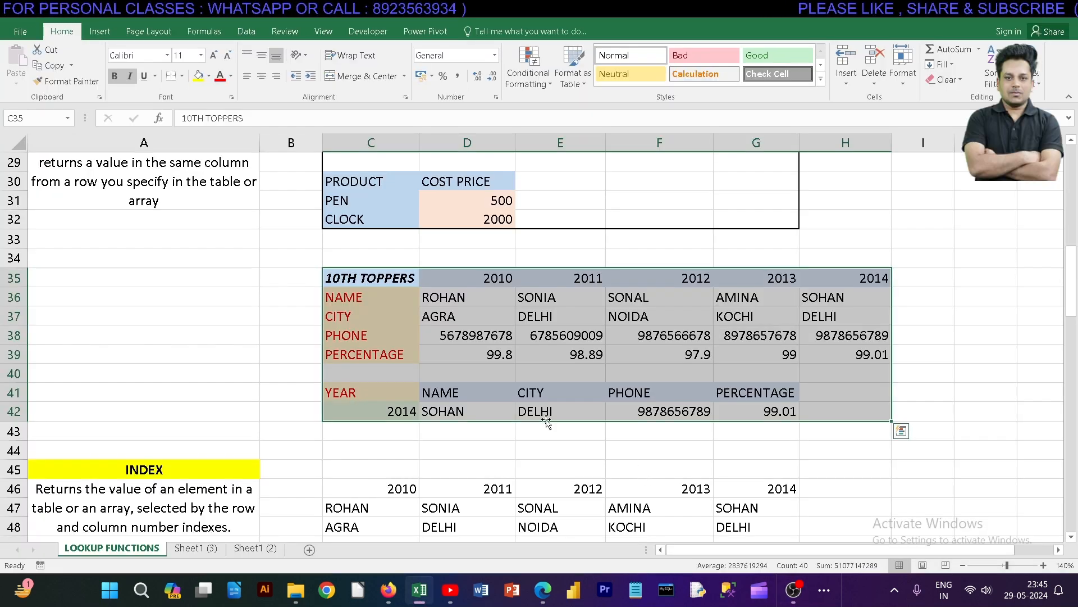
left_click(397, 277)
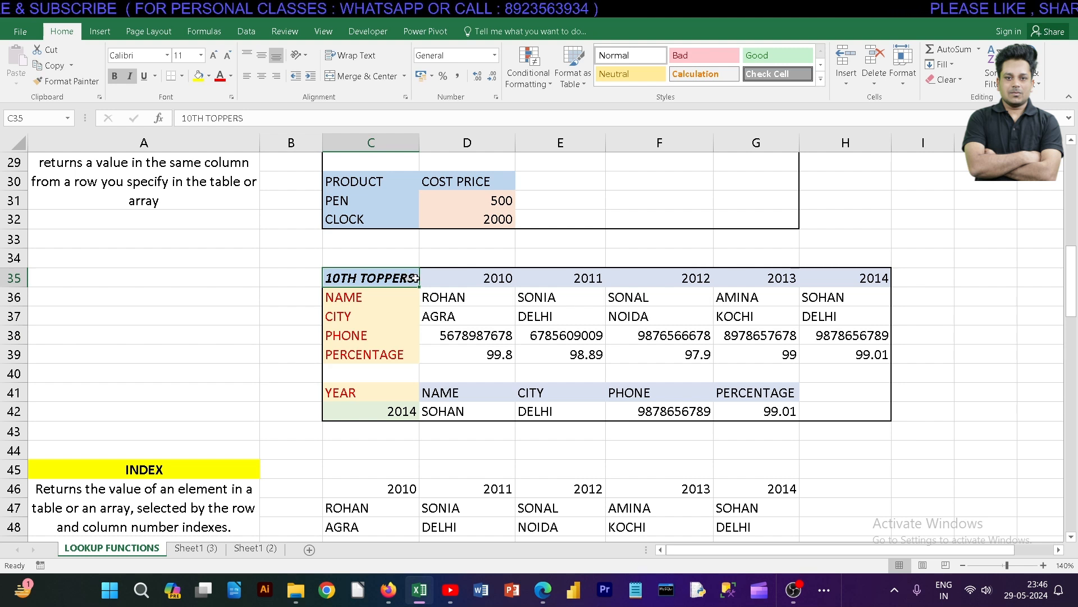
left_click(452, 276)
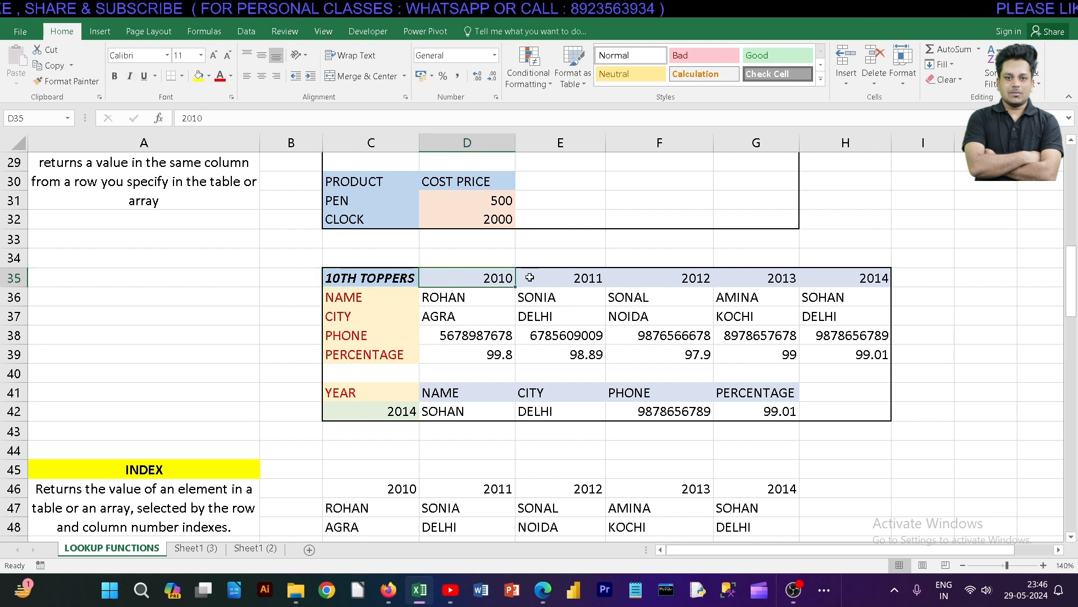
left_click(548, 278)
left_click(654, 278)
left_click(754, 278)
left_click(834, 278)
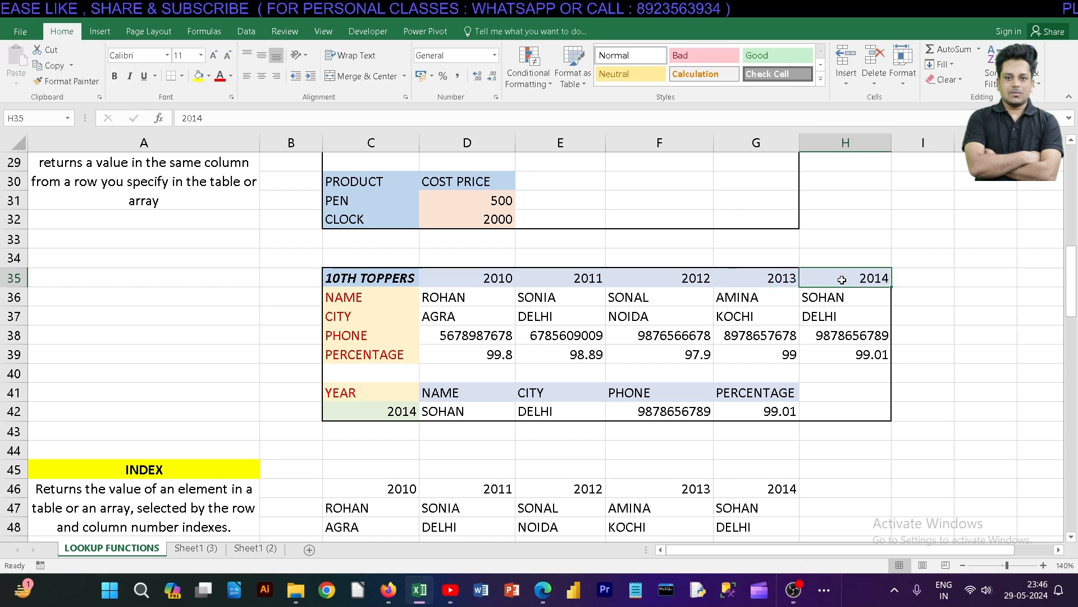
- Review the name, city, phone and percentage entries under each year of the 10TH TOPPERS table
left_click(448, 295)
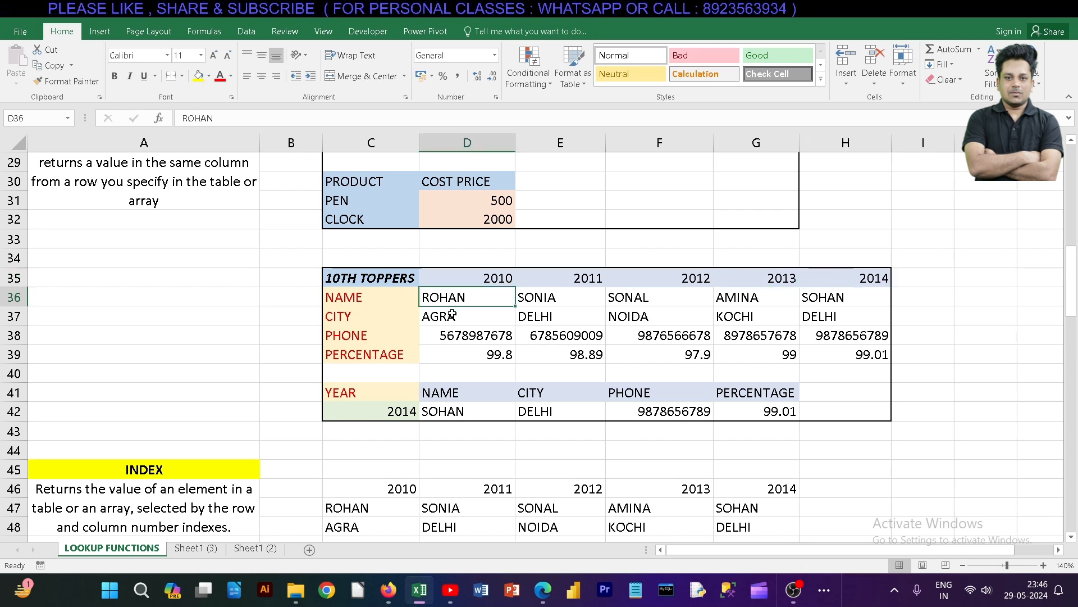
left_click(453, 315)
left_click(459, 337)
left_click(471, 350)
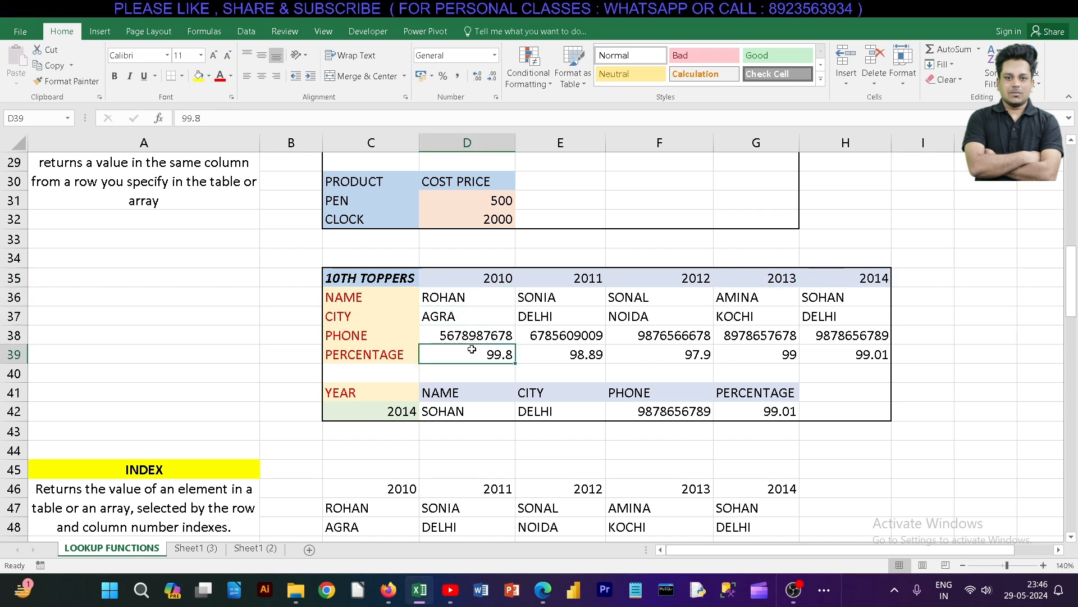
left_click(492, 298)
left_click_drag(542, 296, 553, 354)
left_click_drag(640, 296, 645, 349)
left_click_drag(743, 298, 745, 349)
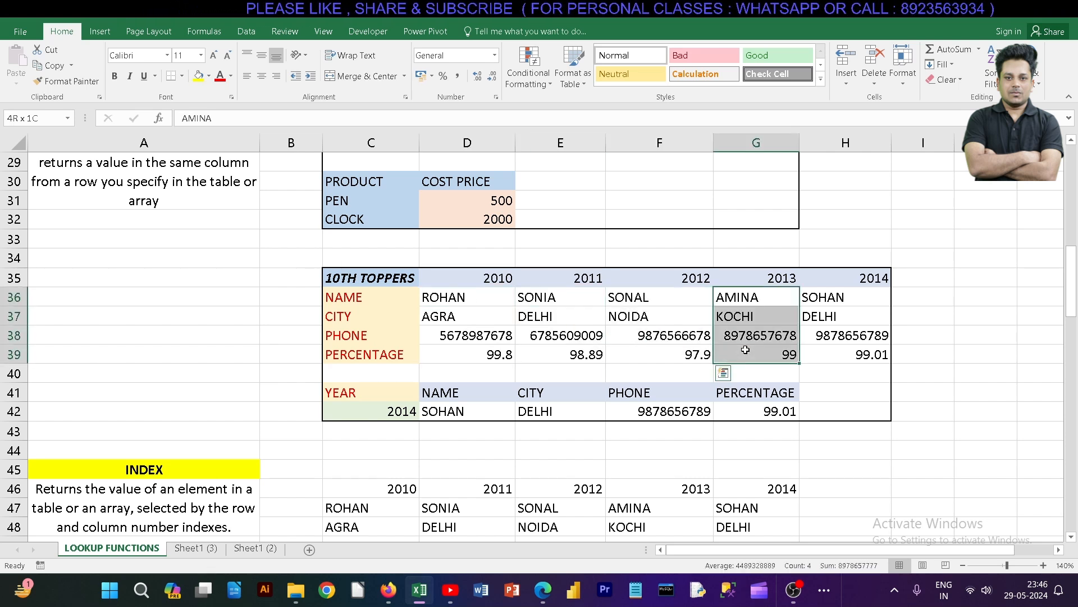
left_click_drag(821, 297, 826, 354)
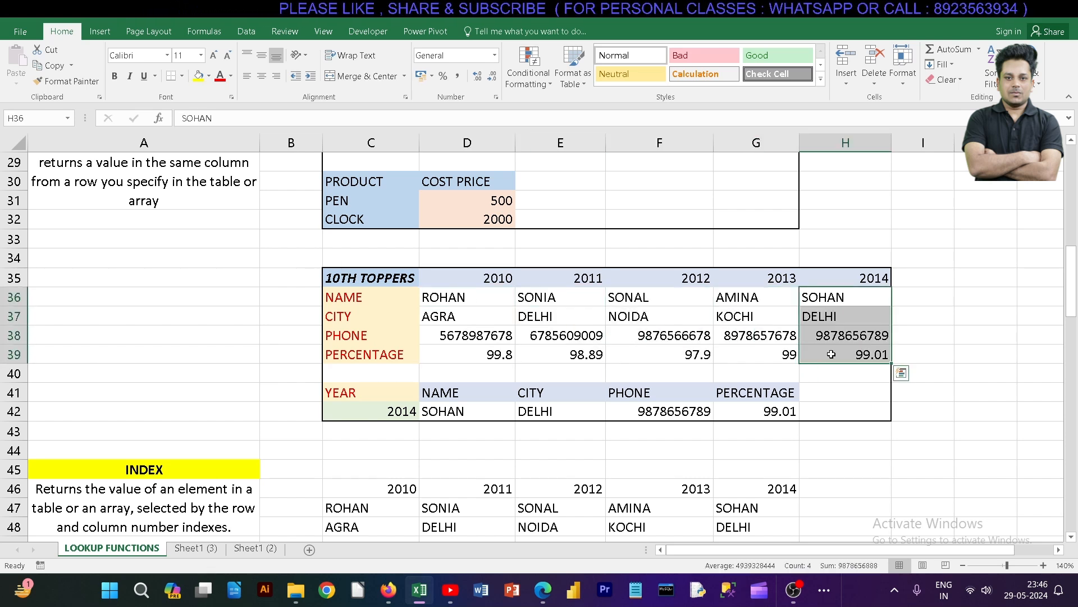
- Set the lookup year in C42 to 2012 and compare the results in row 42 with the table's 2012 column
left_click(404, 410)
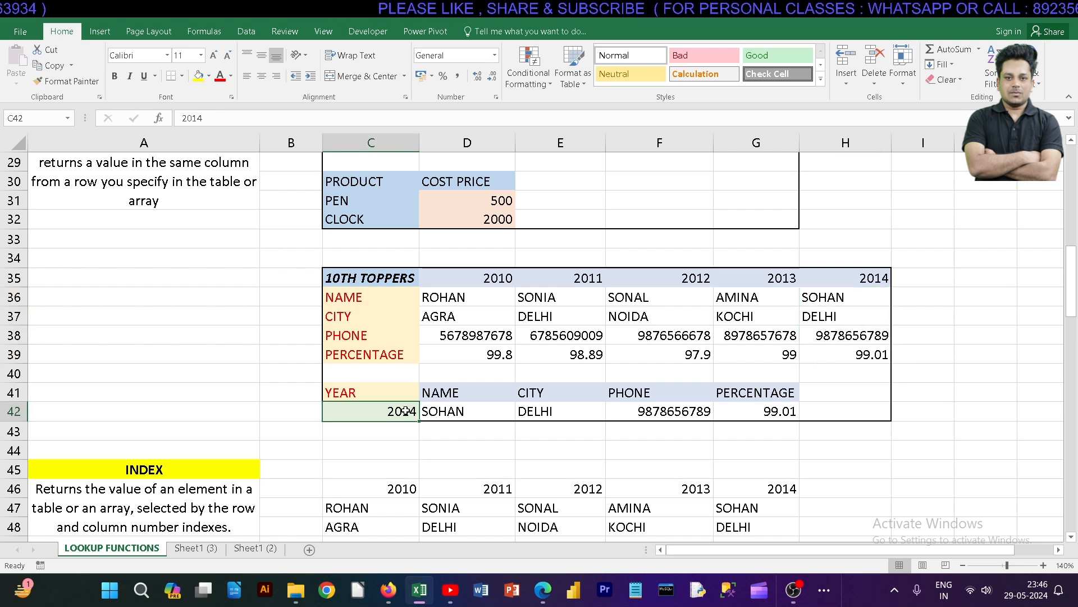
type("2012")
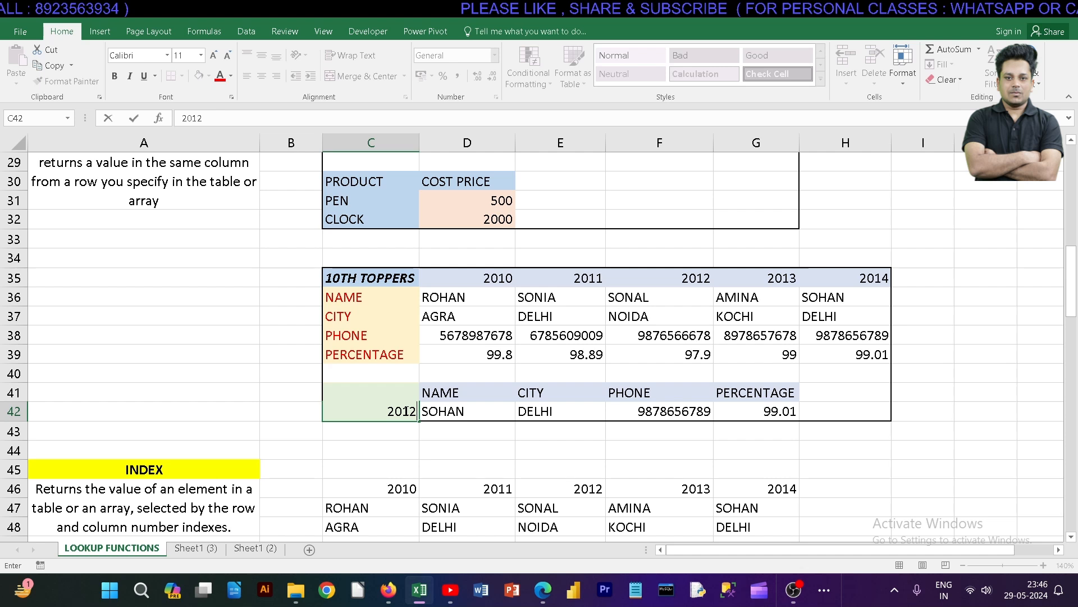
key("Return")
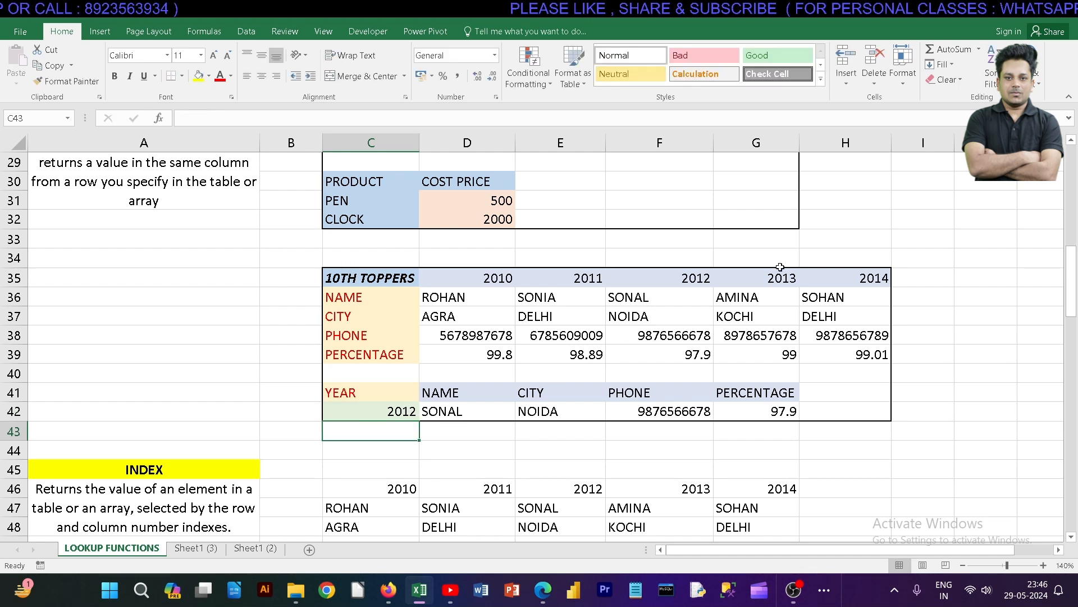
left_click(682, 280)
left_click_drag(486, 407, 716, 411)
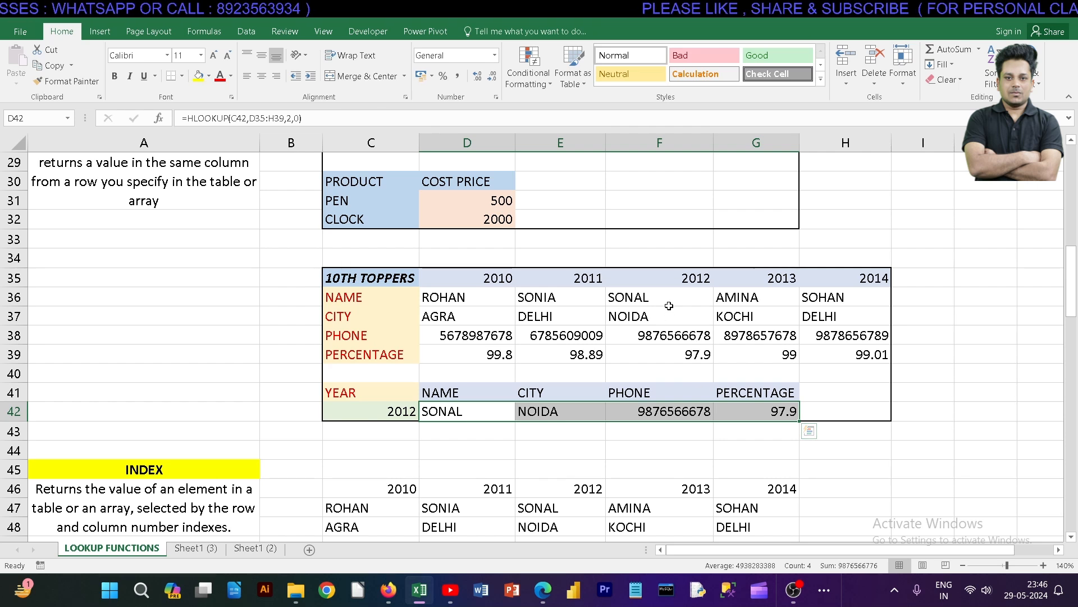
left_click_drag(669, 300, 672, 351)
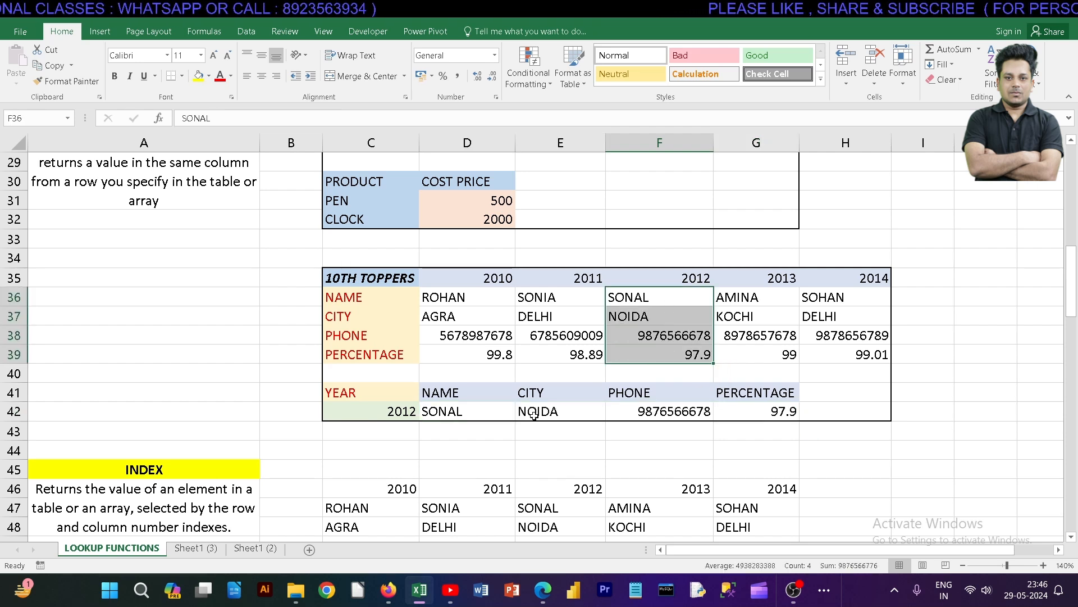
- Inspect the arguments of the name lookup formula in D42 and re-enter 0 as its range lookup
left_click(488, 415)
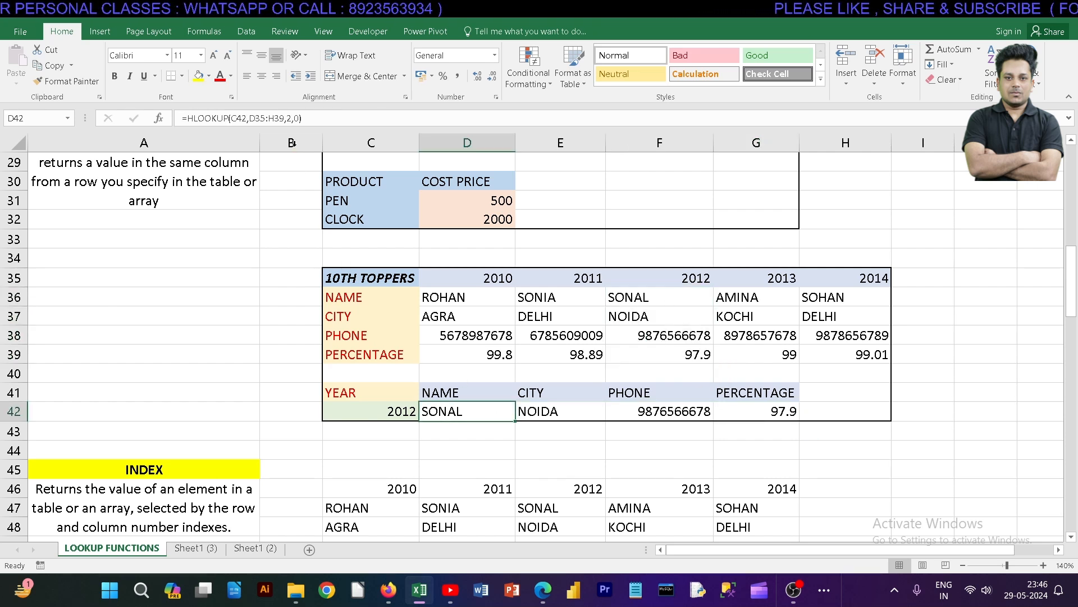
left_click(304, 118)
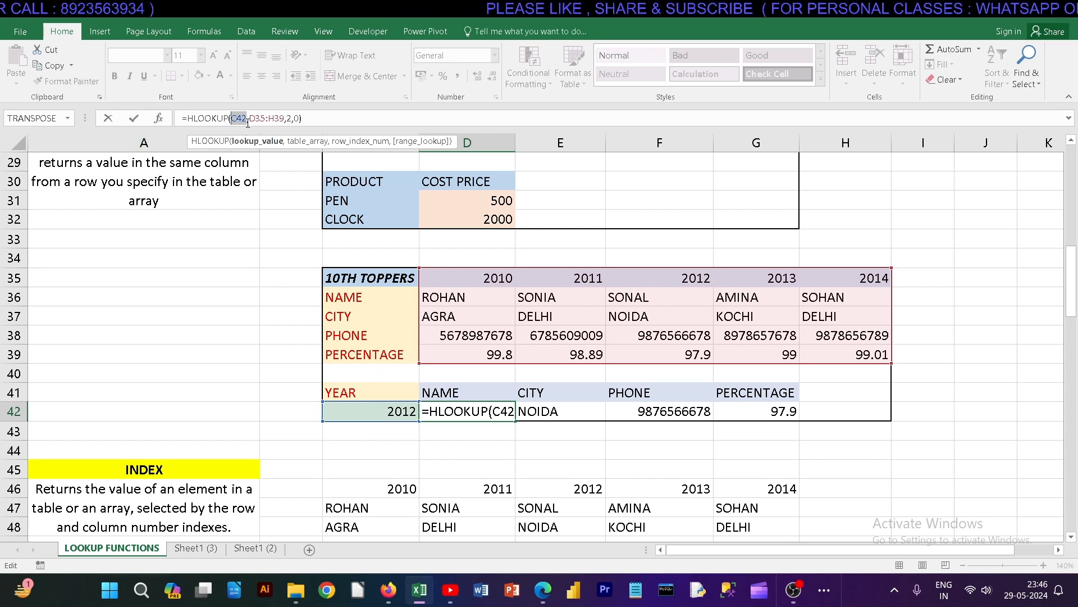
left_click(280, 119)
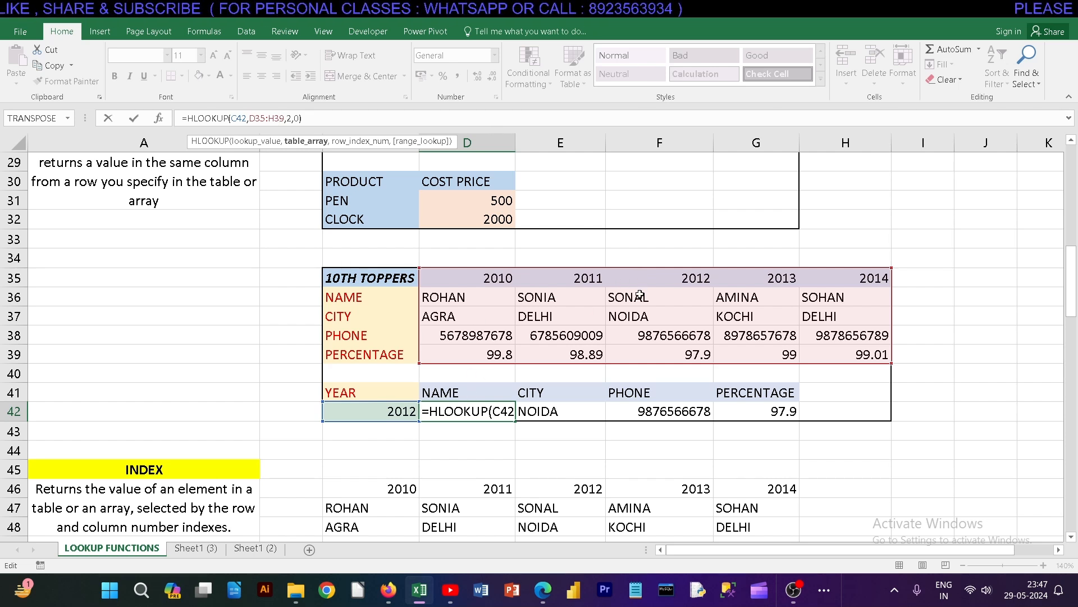
left_click(292, 118)
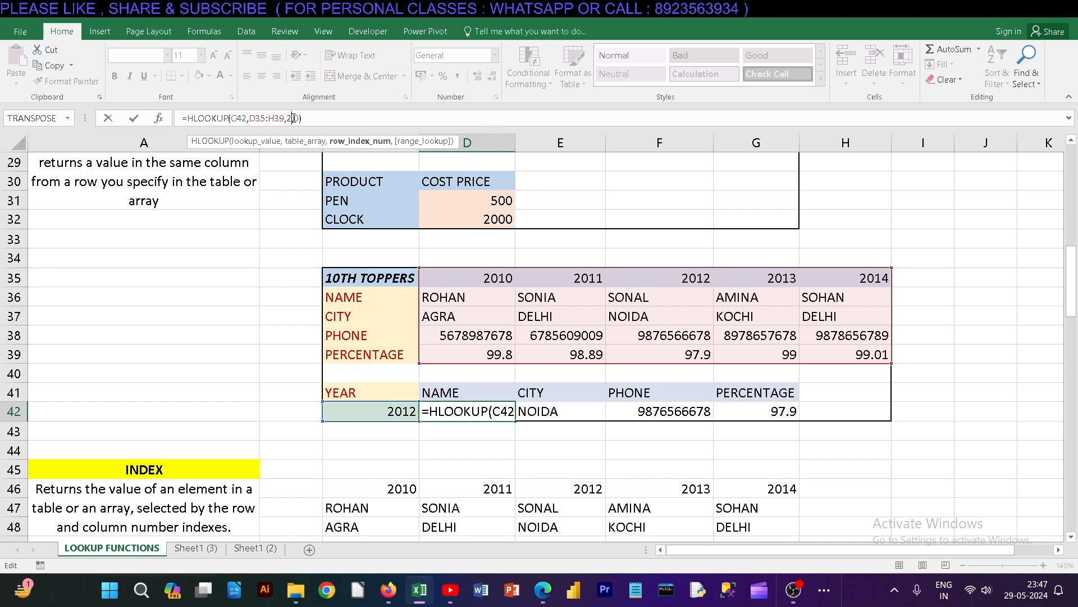
left_click(302, 118)
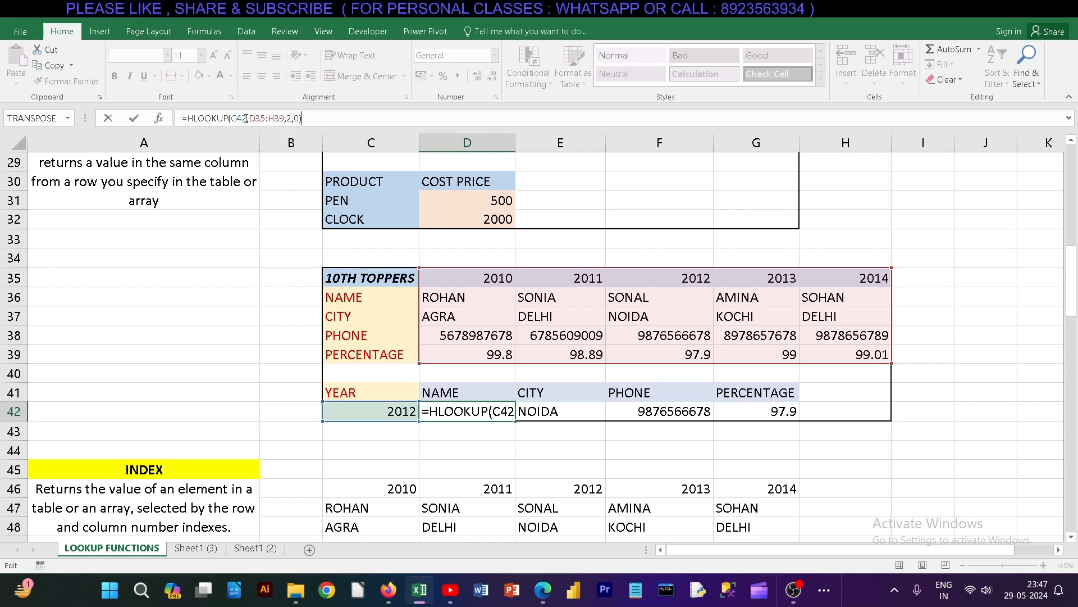
left_click(299, 118)
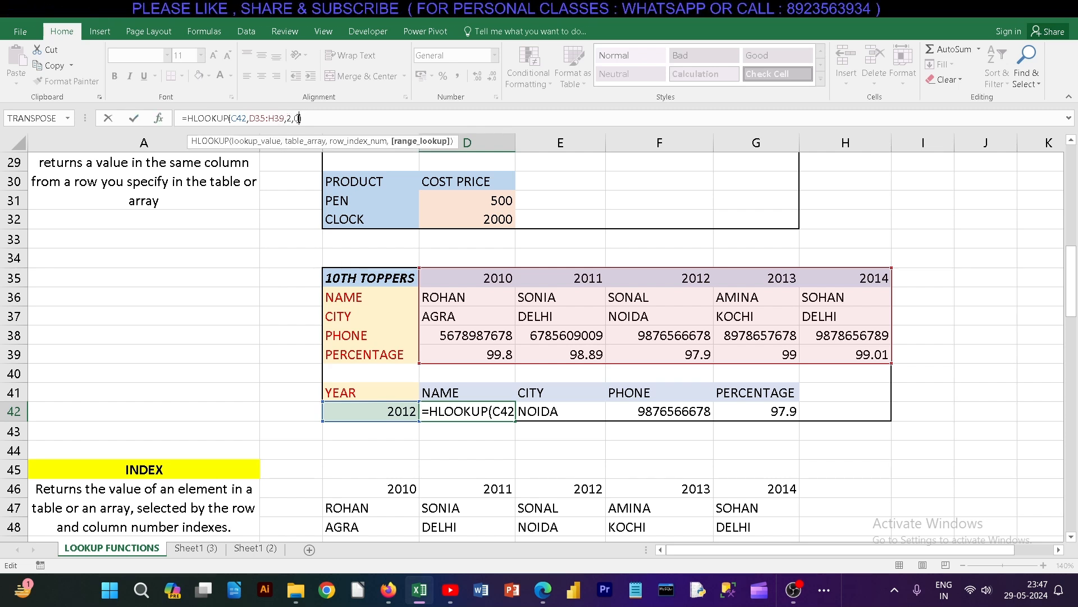
key("BackSpace")
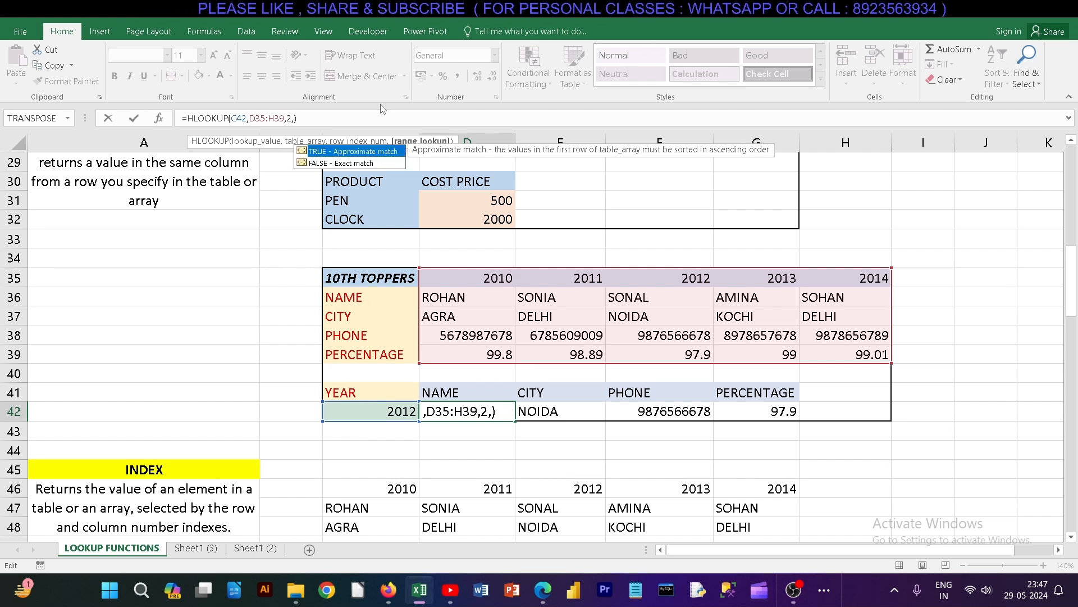
type("0")
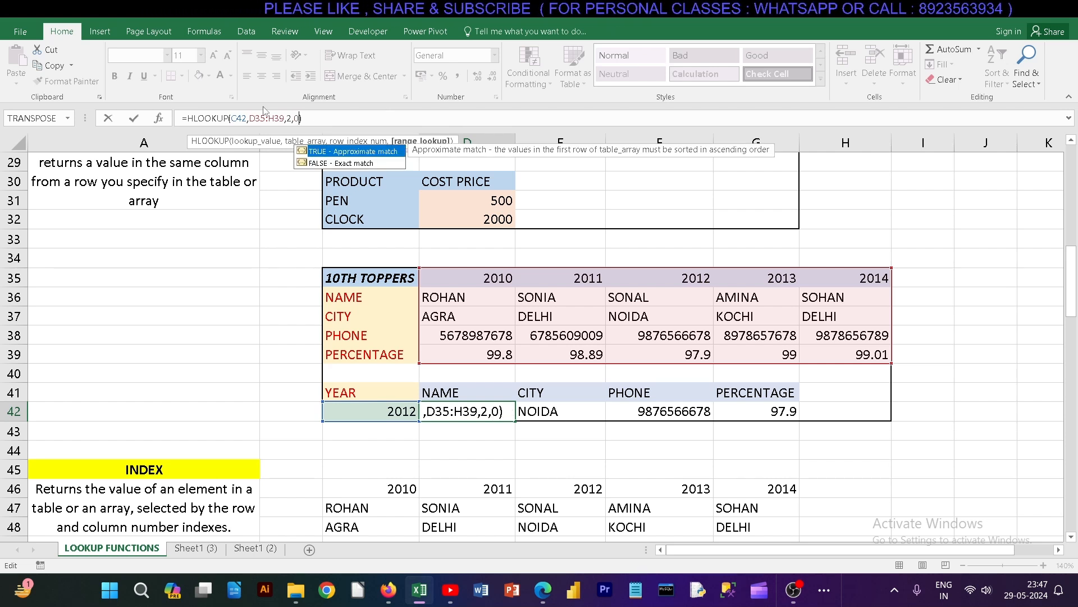
left_click(135, 118)
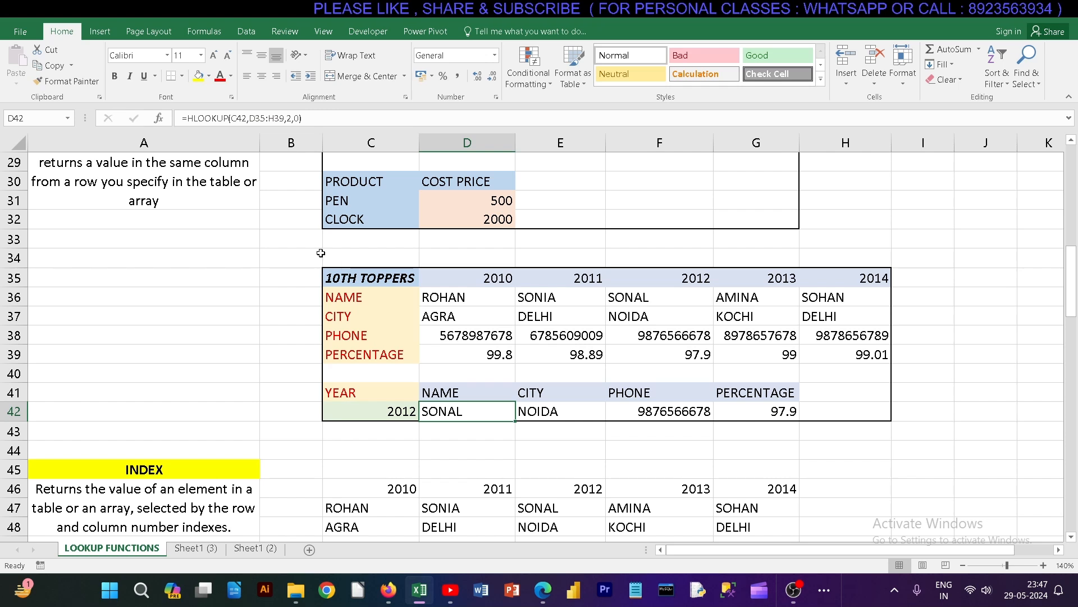
- Inspect the row index argument of the city lookup formula in E42, keeping the formula as it is
left_click(552, 418)
left_click(294, 118)
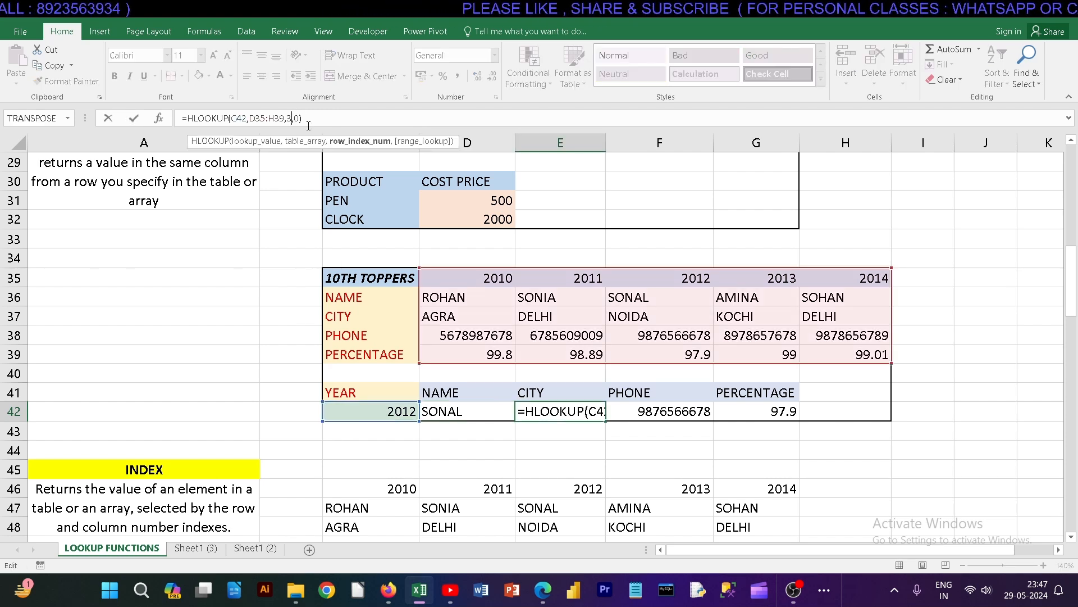
left_click(286, 118)
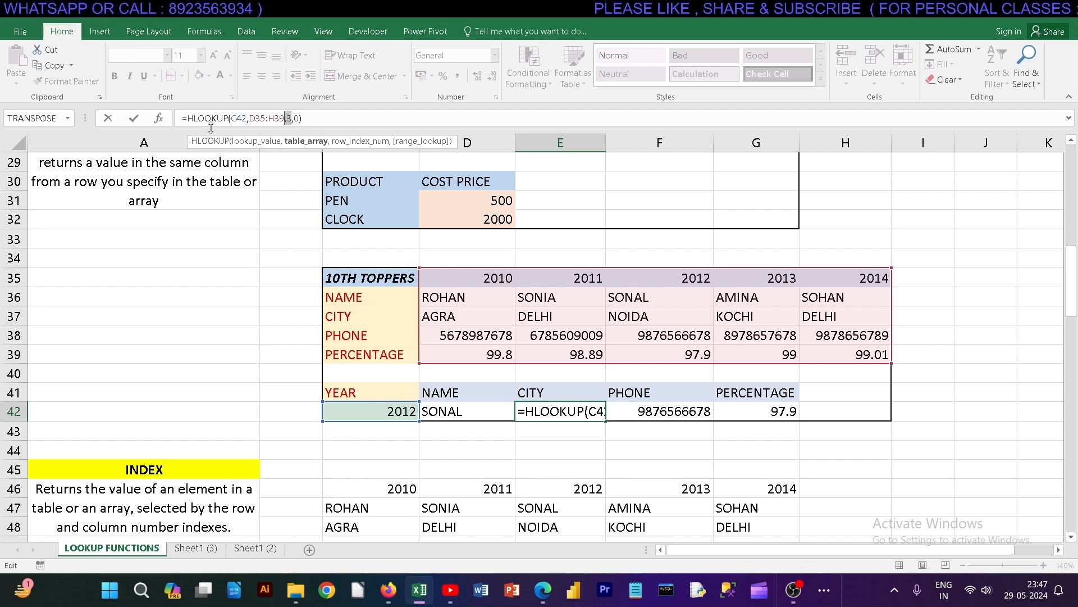
left_click(134, 119)
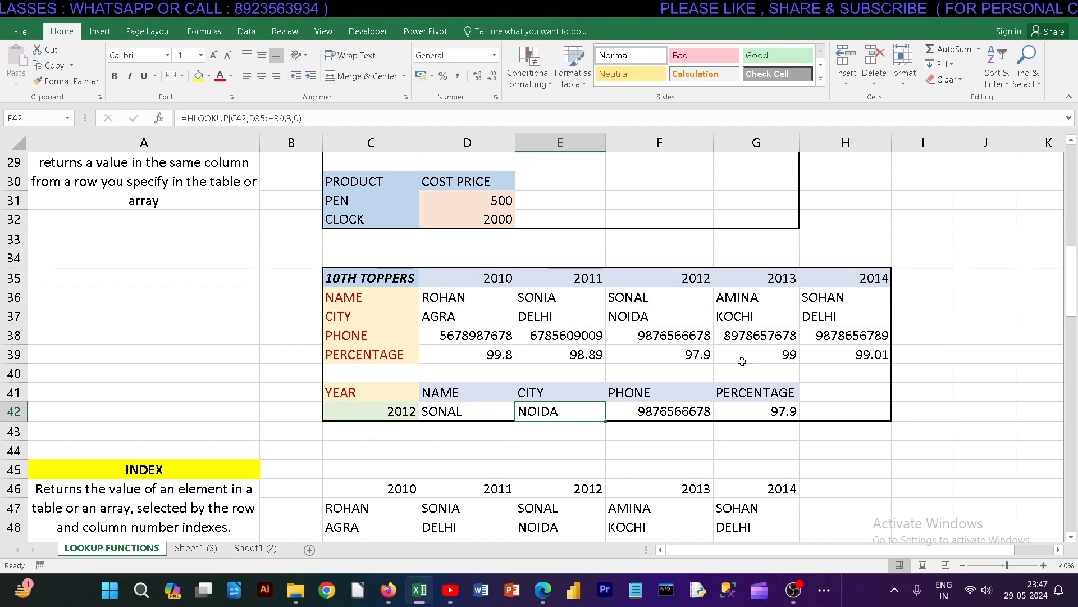
- Check the row index arguments of the phone lookup formula in F42 and the percentage lookup formula in G42
left_click(664, 416)
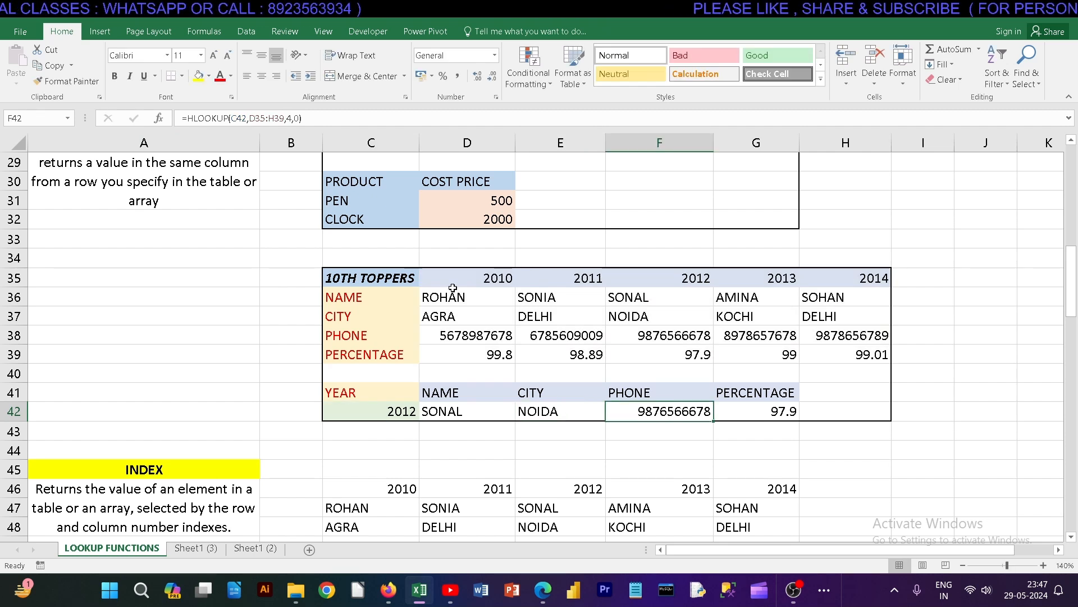
left_click(290, 118)
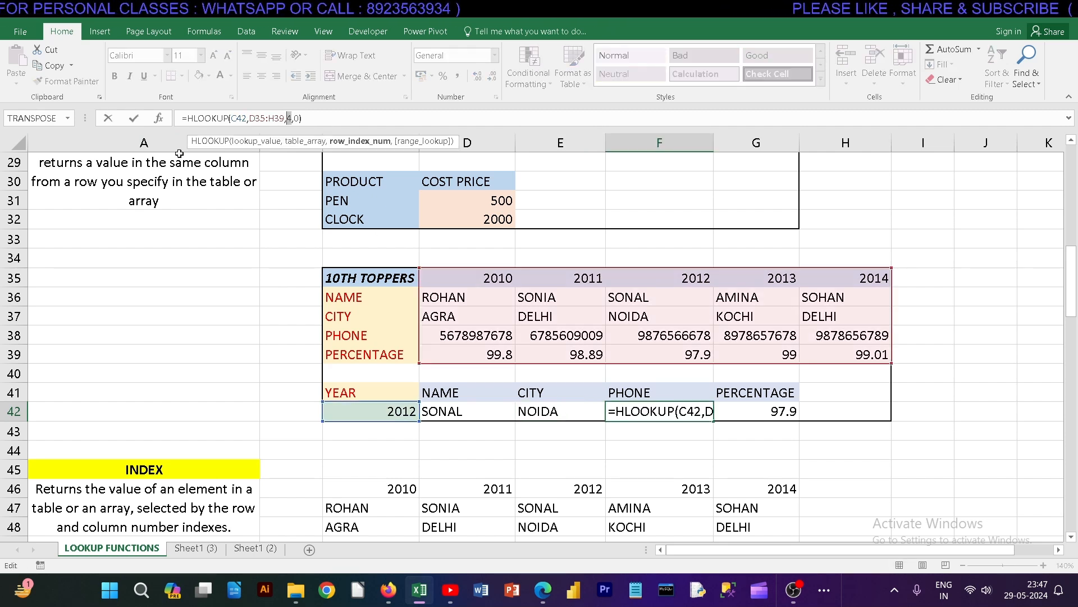
left_click(134, 118)
left_click(741, 416)
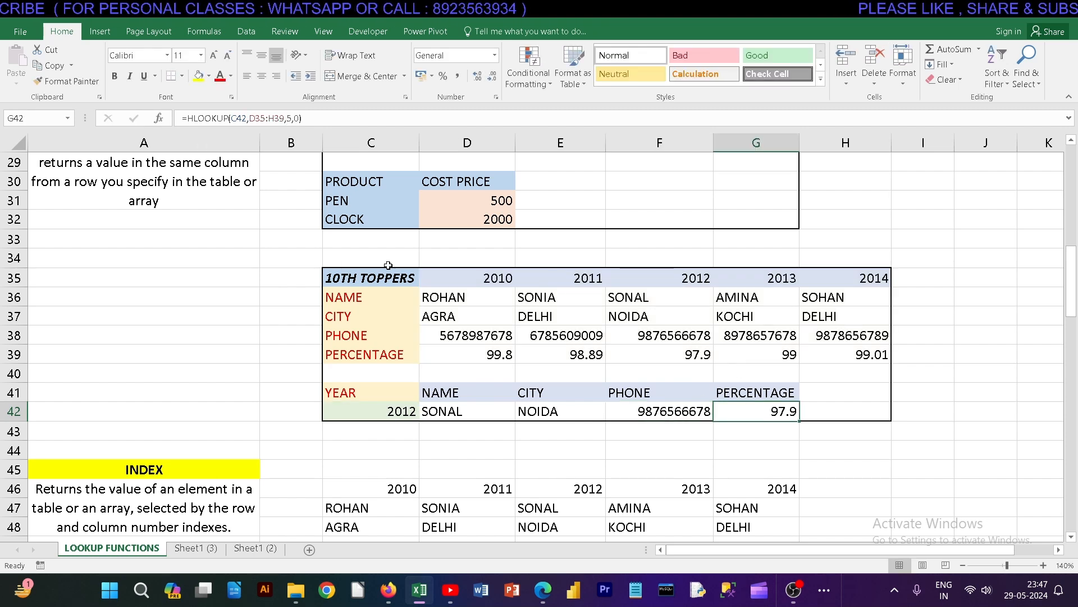
left_click(294, 117)
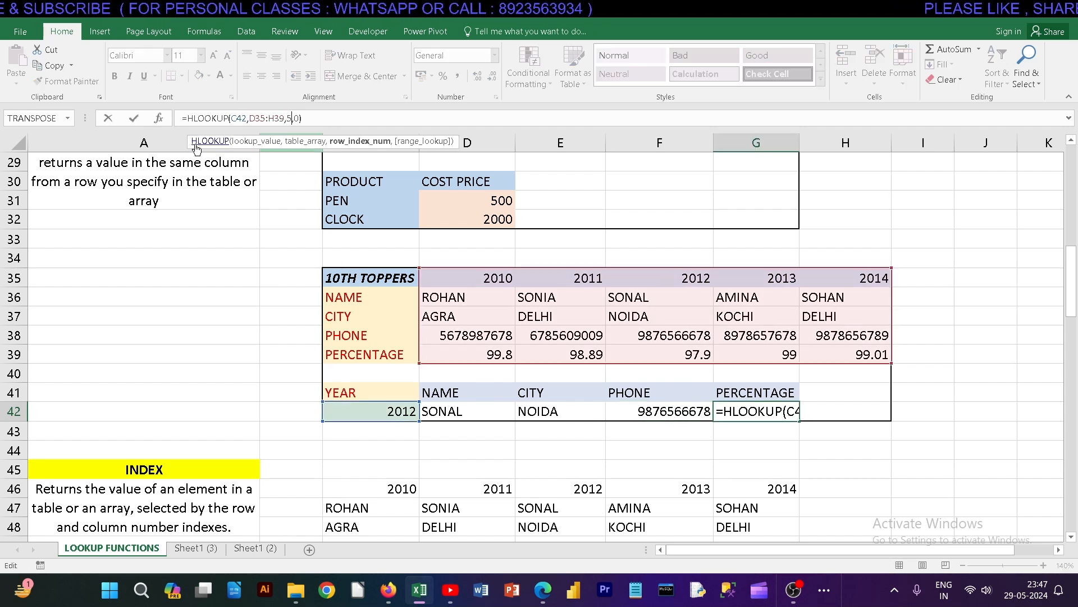
left_click(136, 118)
- Compare the percentage, phone and year rows of the 10TH TOPPERS table with the lookup results in D42:G42
left_click_drag(483, 354, 842, 354)
left_click_drag(469, 337, 859, 336)
left_click_drag(480, 320, 876, 278)
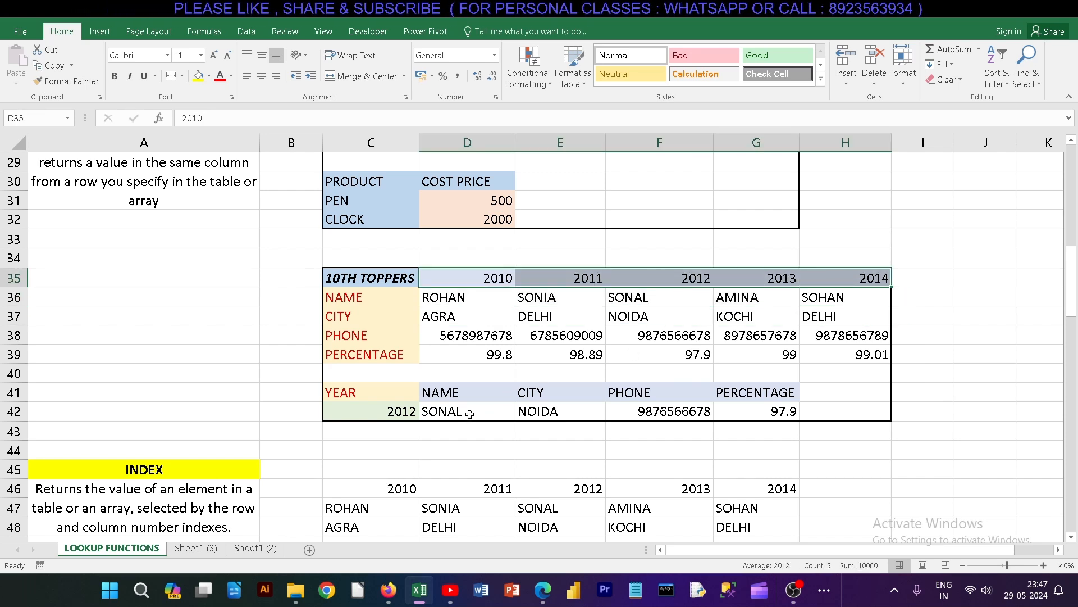
left_click_drag(460, 412, 730, 412)
- Set the lookup year in C42 to 2010
left_click(386, 411)
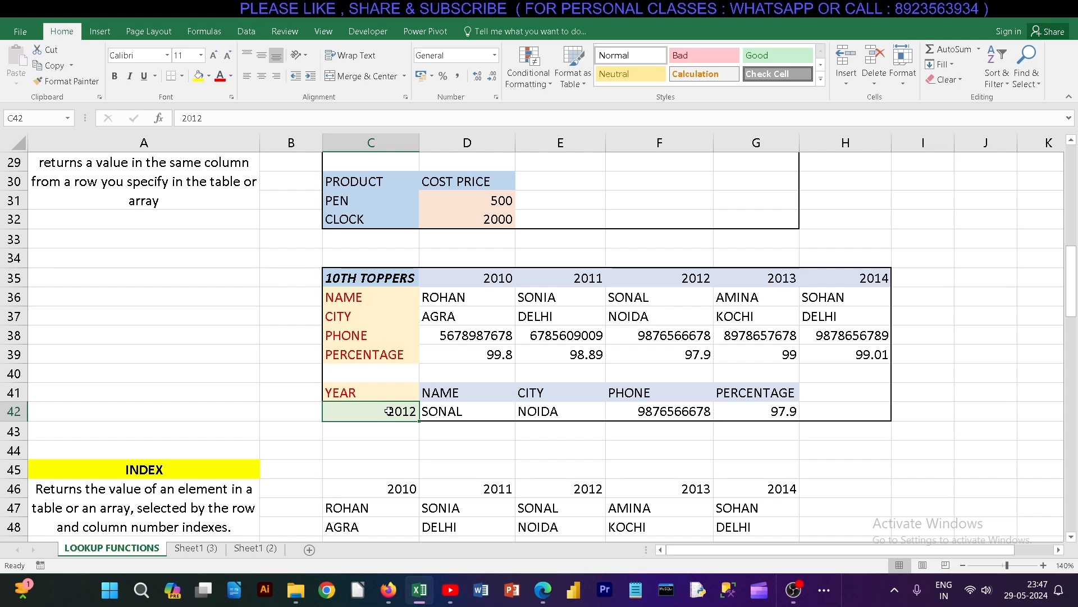
type("2")
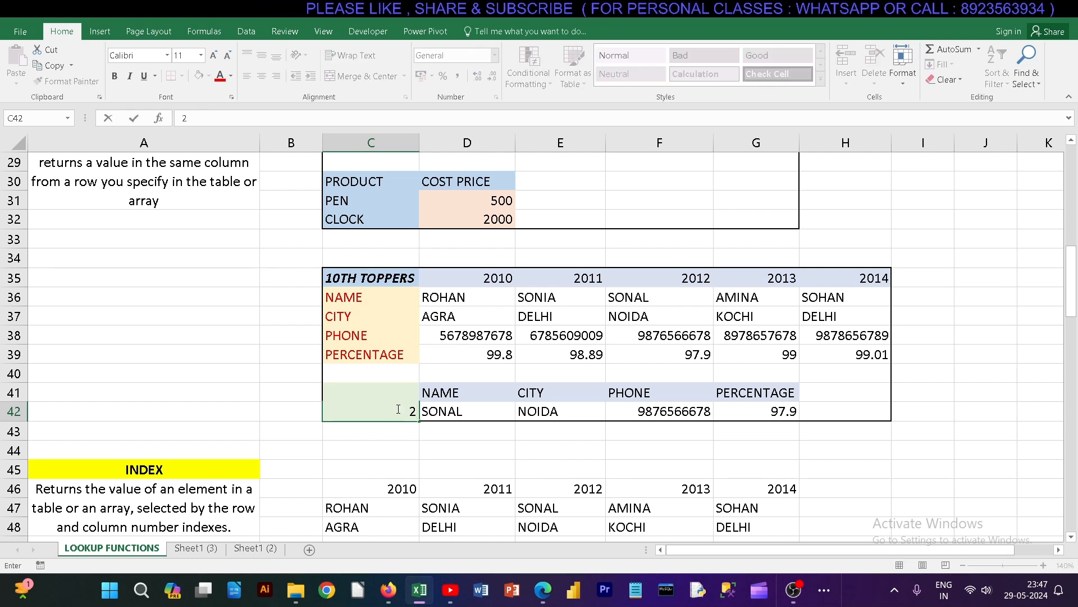
type("010")
key("Return")
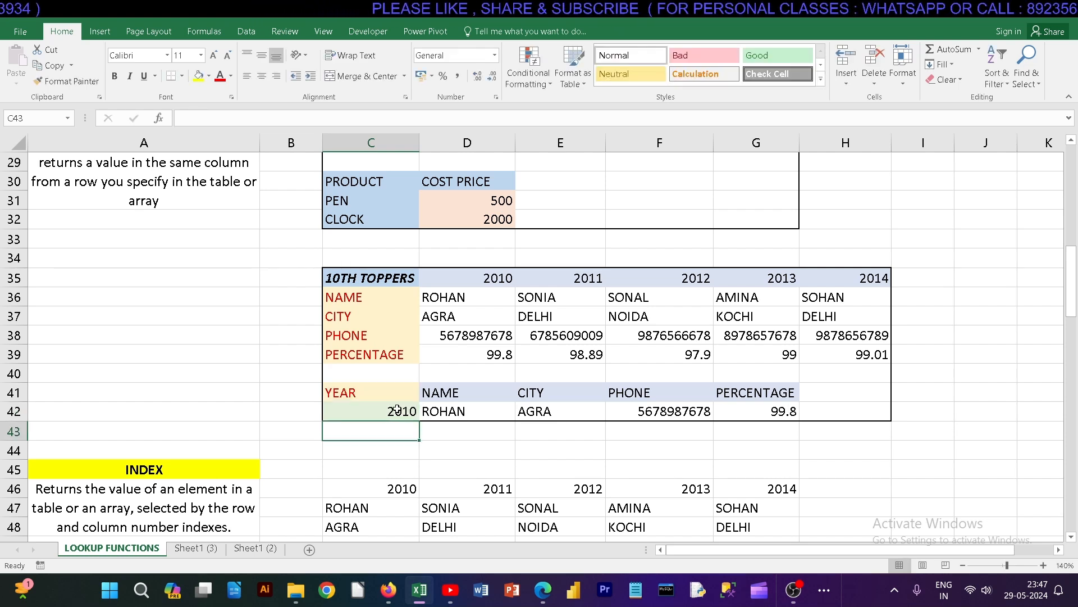